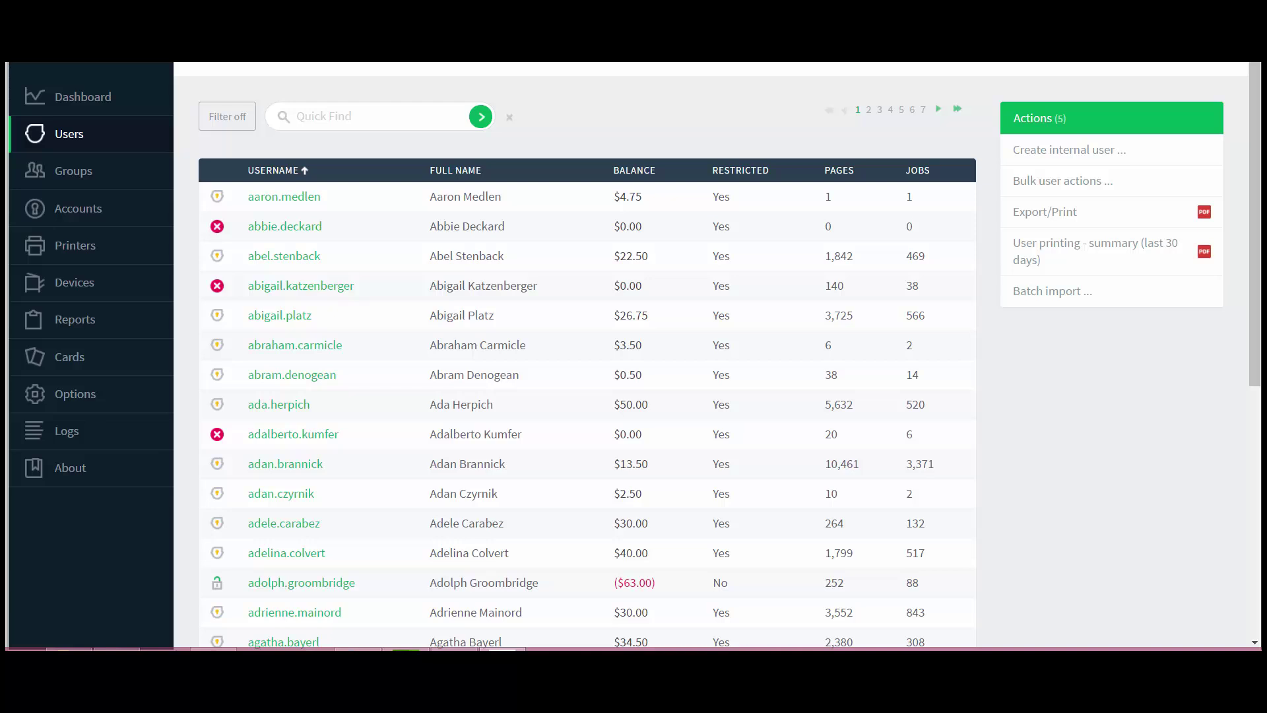
Open the first user's details, note the empty primary card number, then go to Excel
left_click(261, 197)
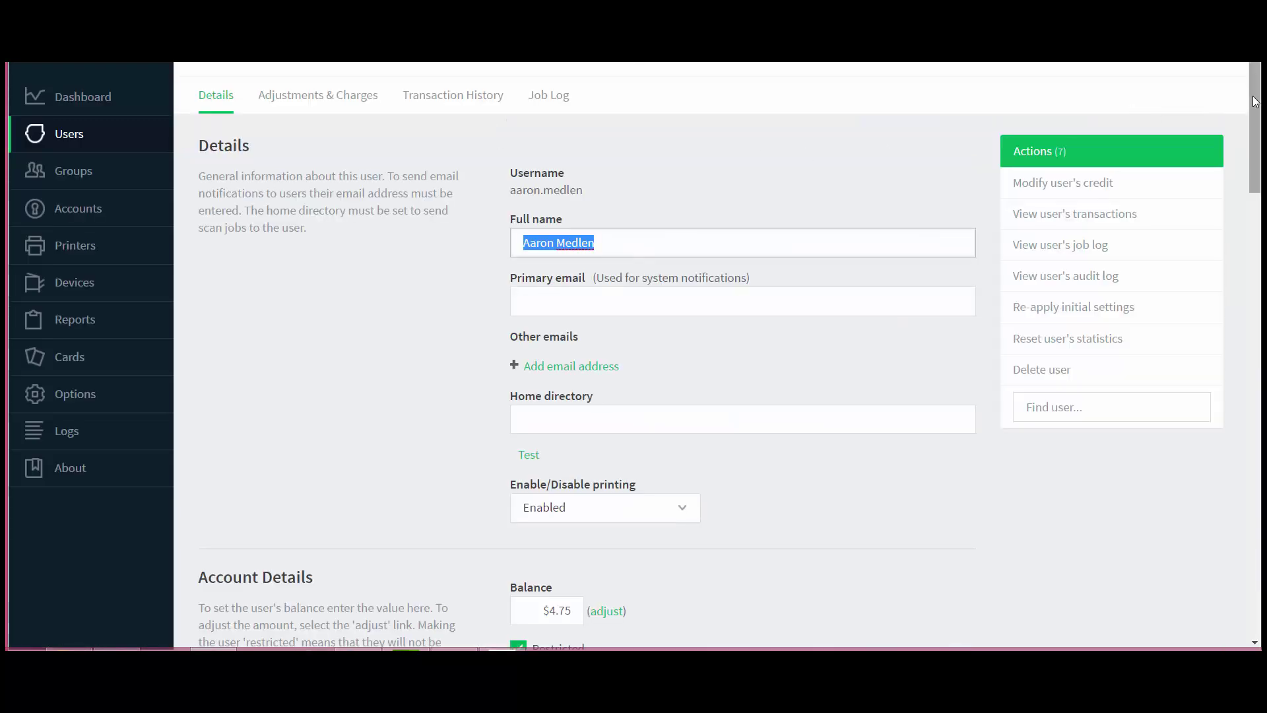
left_click_drag(1256, 102, 1253, 479)
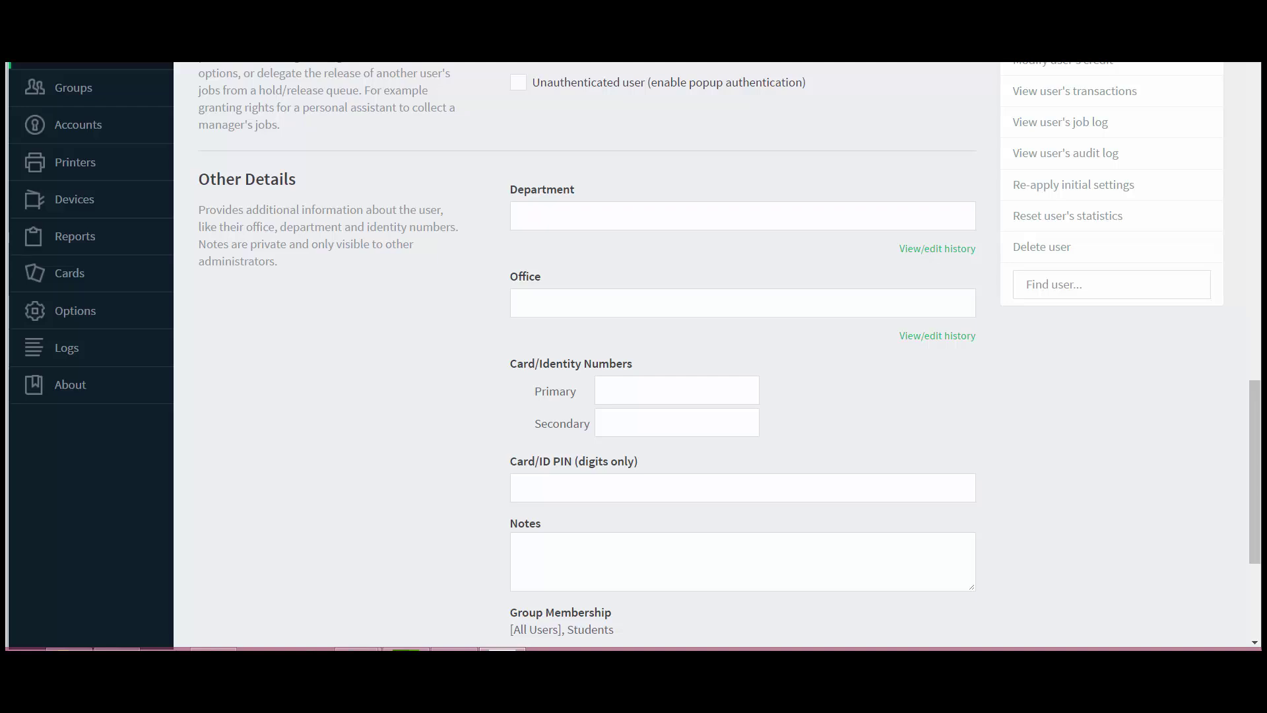
key("alt+Tab")
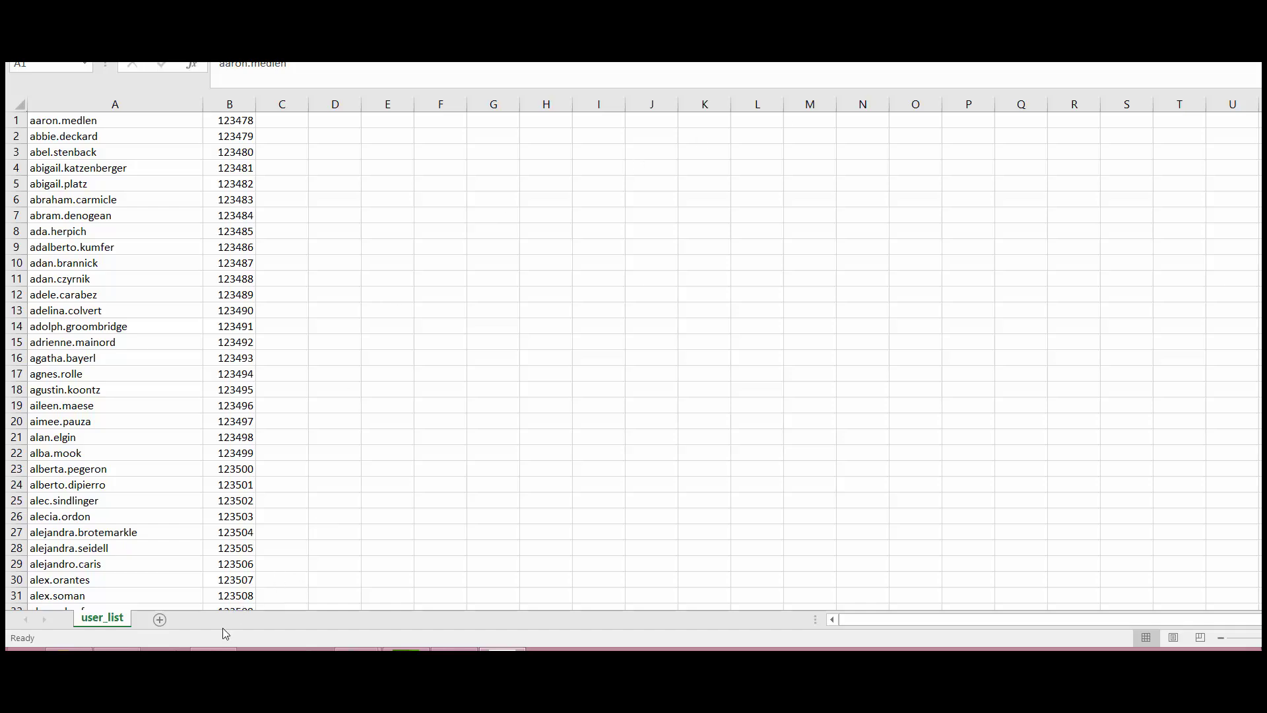
Review the user_list sheet and move to the batch card/identity file-format documentation
left_click(213, 650)
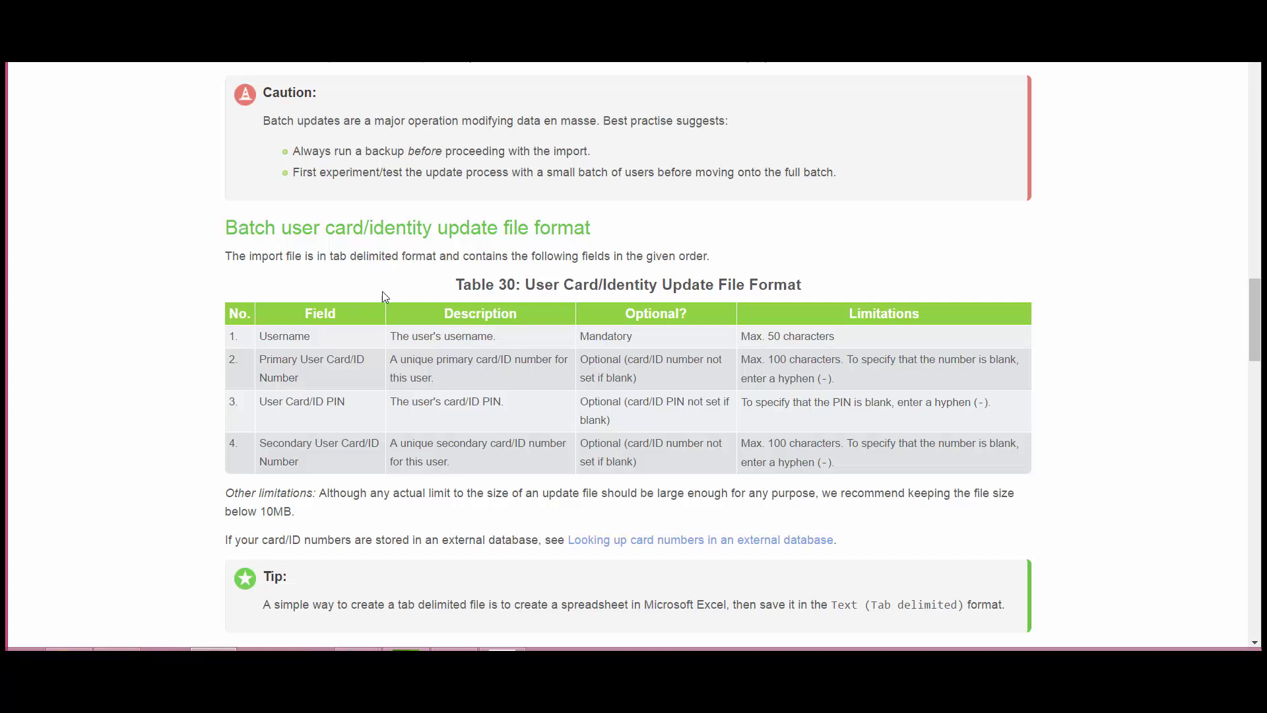
Confirm the update file needs Username followed by Primary User Card/ID Number
double_click(291, 337)
triple_click(270, 372)
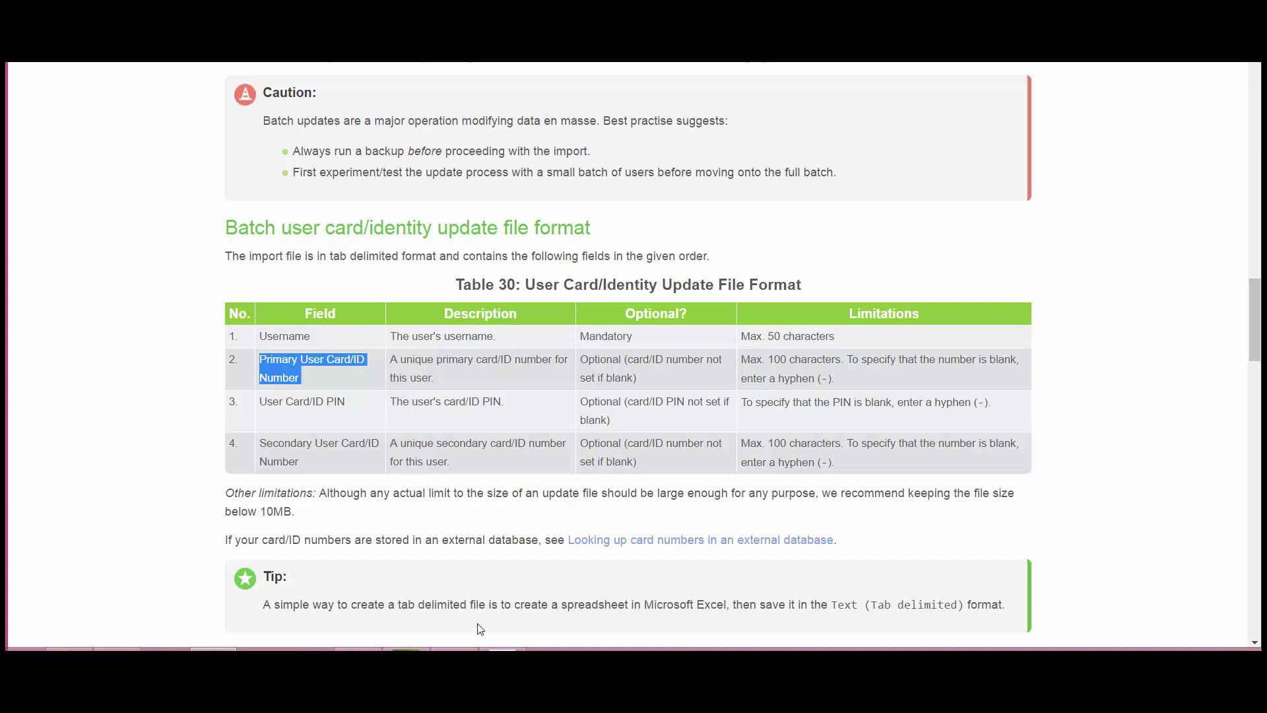
left_click(454, 580)
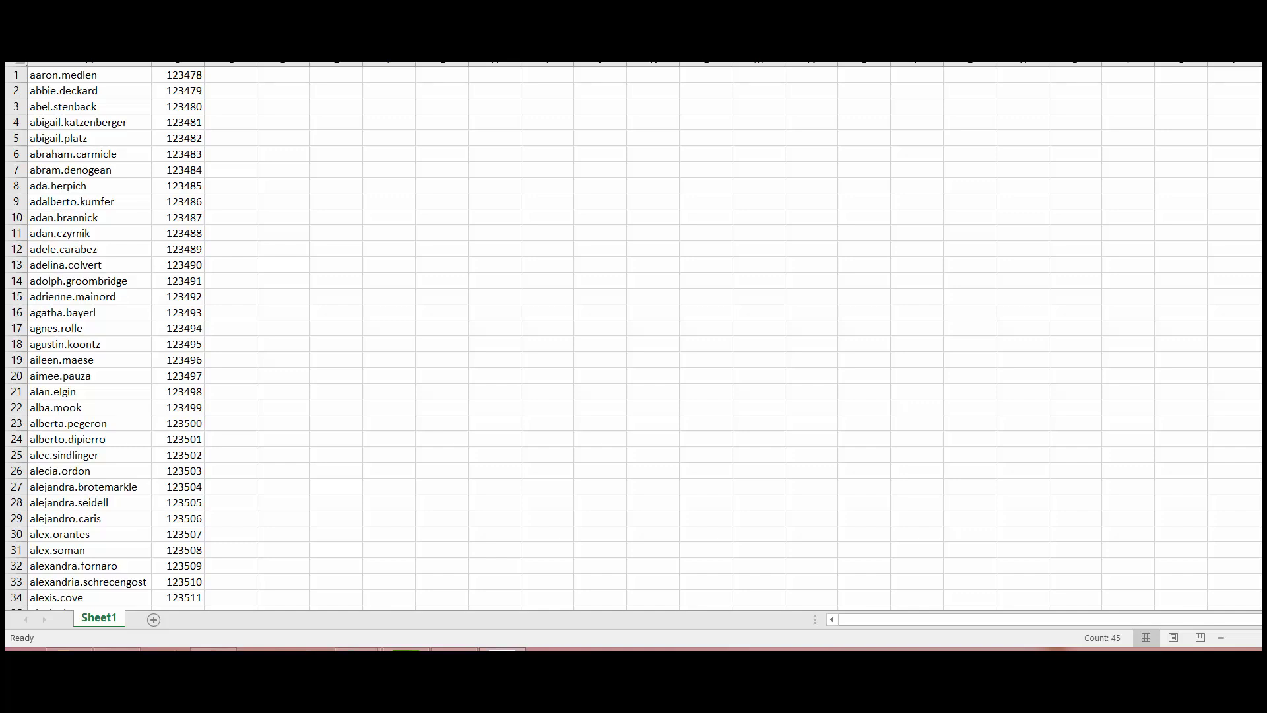
Save the sheet on the Desktop as UserListCardNumbers in Text (Tab delimited) format
key("alt+Tab")
key("alt+f")
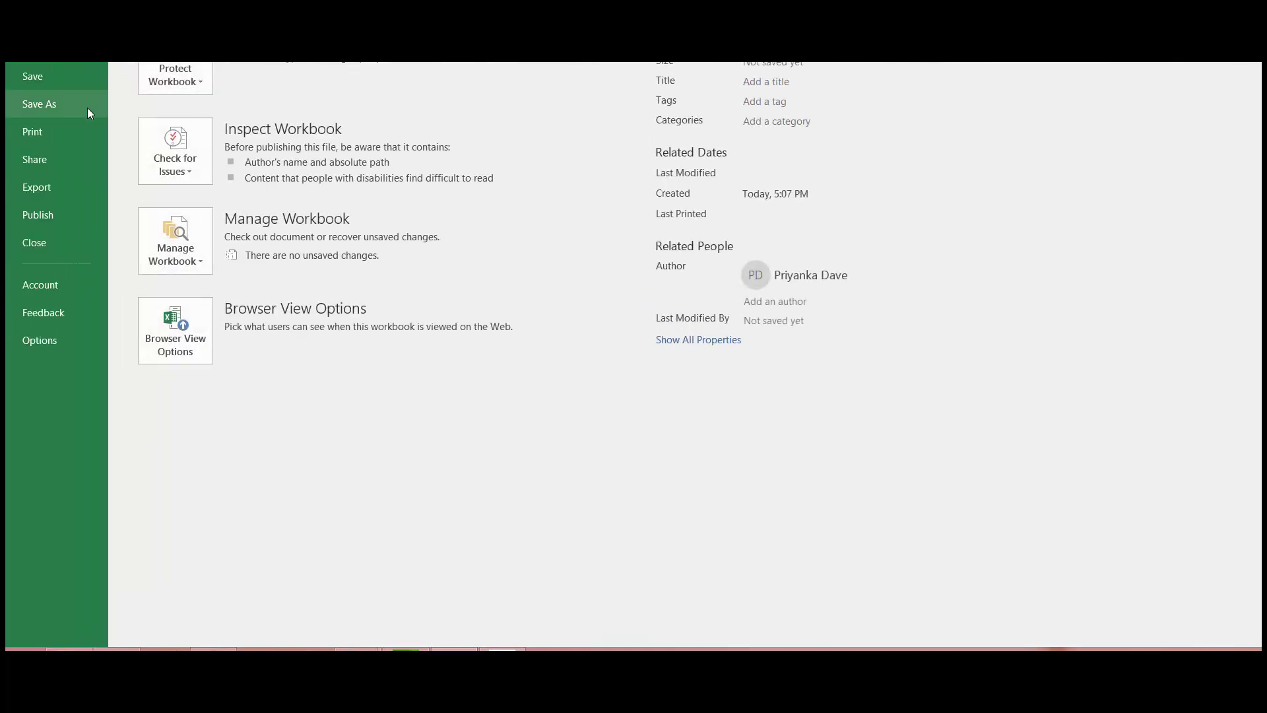
left_click(69, 104)
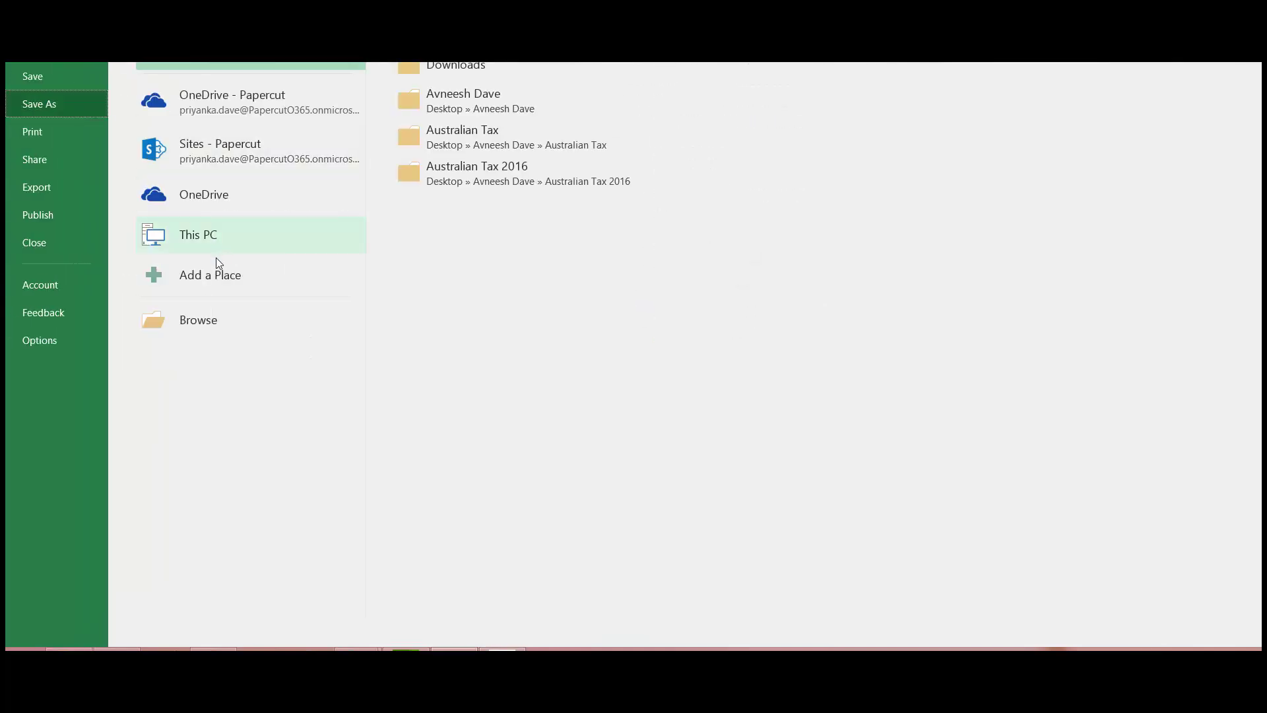
left_click(216, 313)
left_click(72, 187)
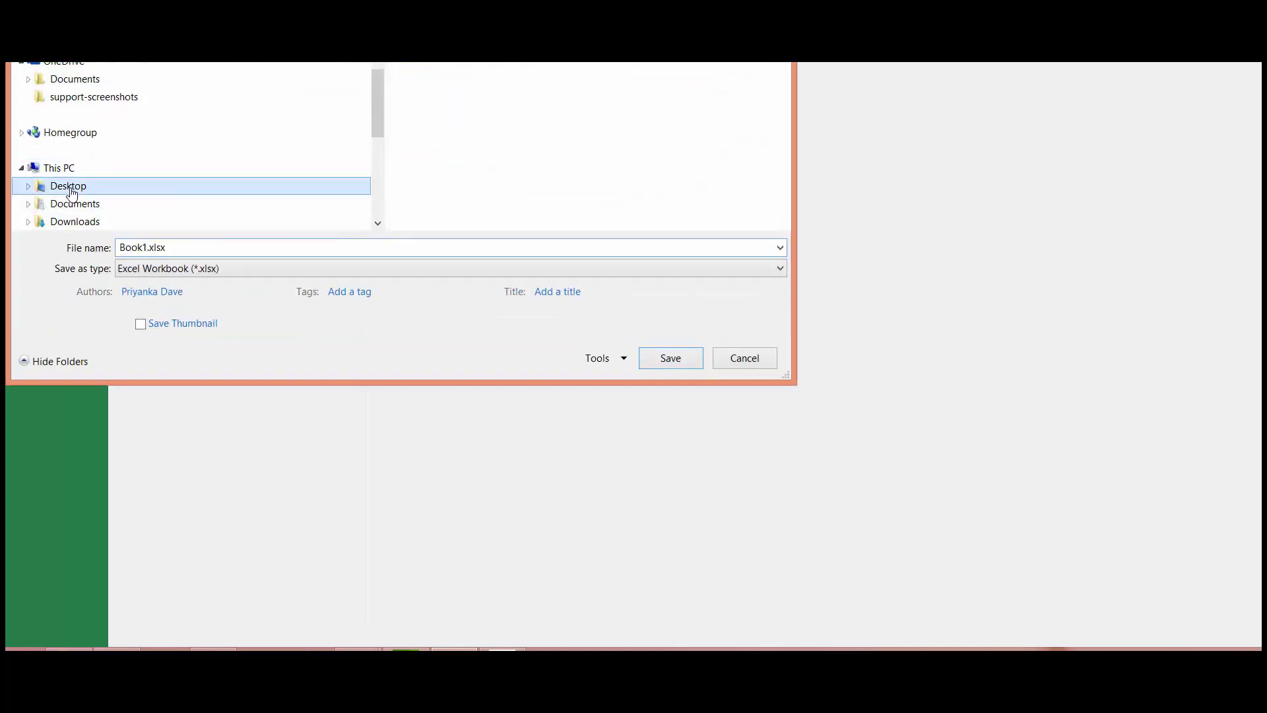
left_click(276, 249)
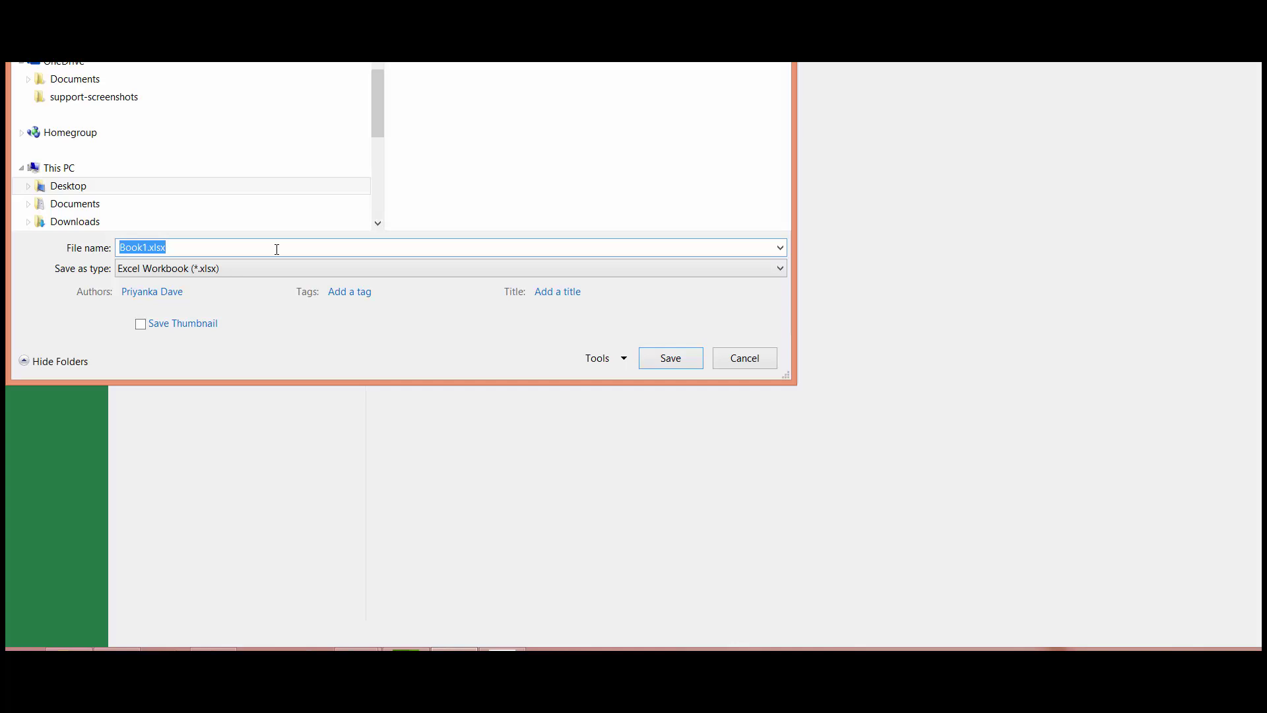
type("USDR")
key("BackSpace")
key("BackSpace")
key("BackSpace")
key("BackSpace")
type("UserListCardNumbers")
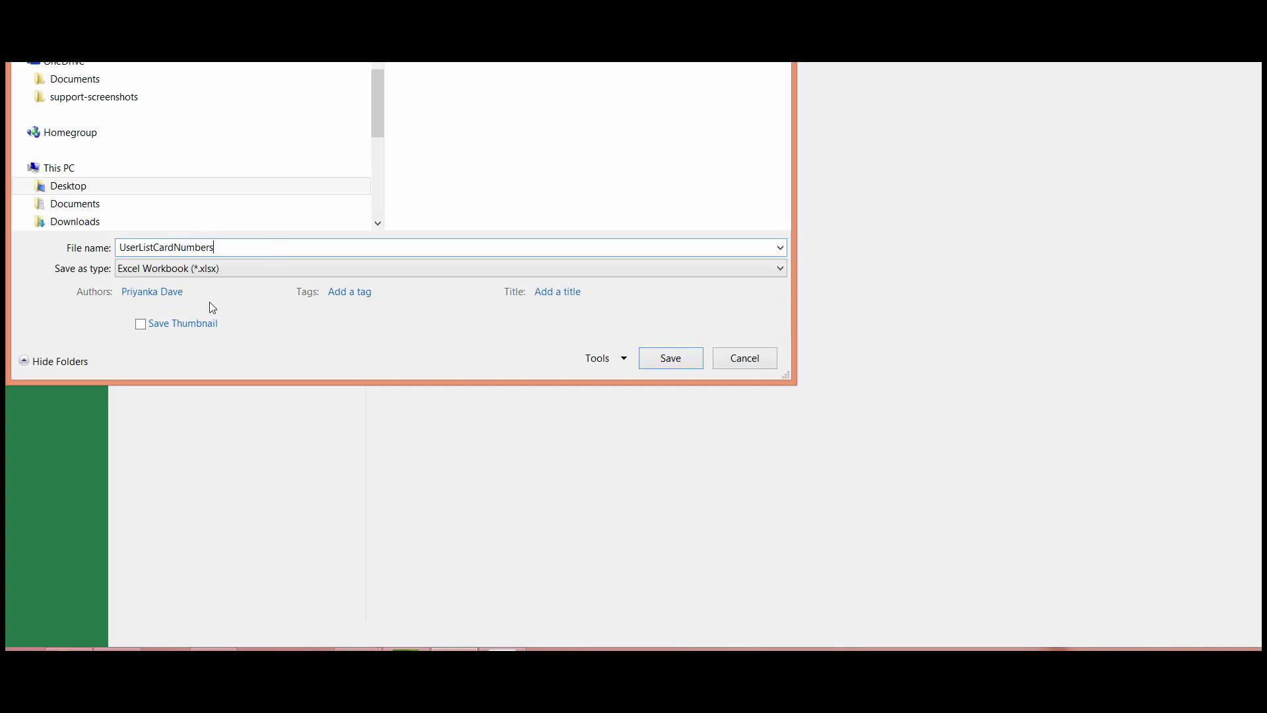
left_click(238, 266)
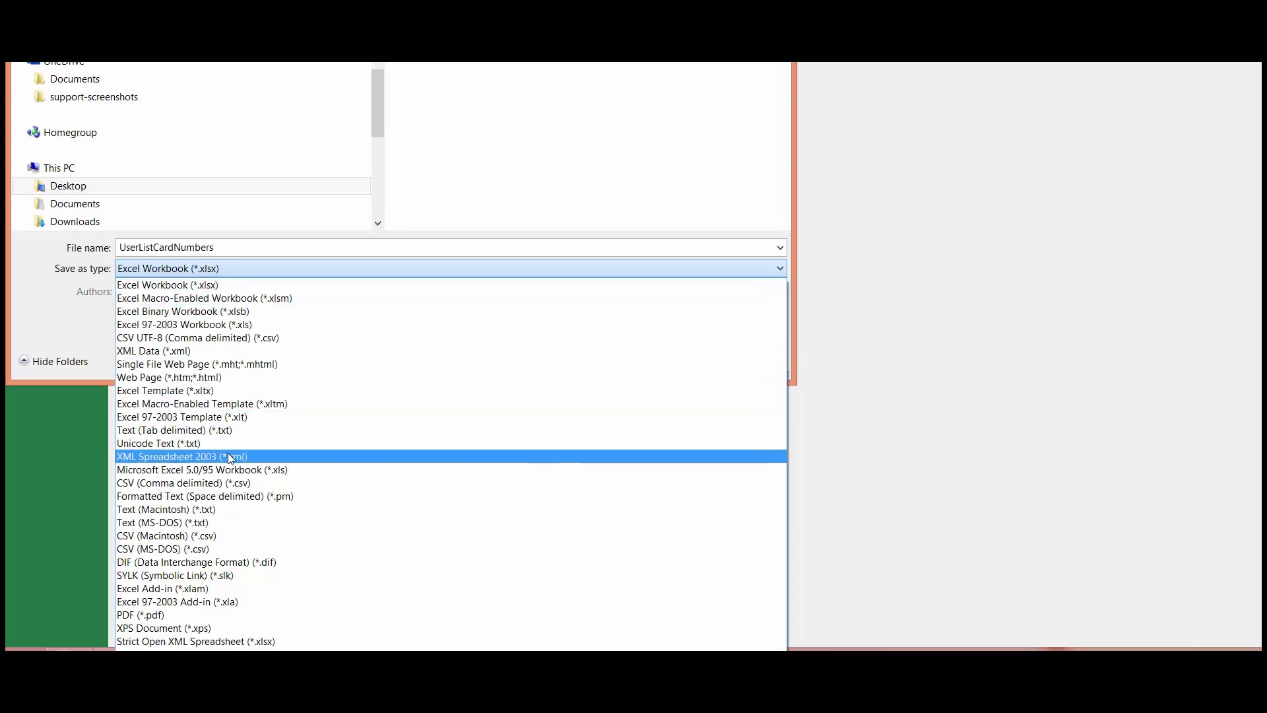
left_click(209, 430)
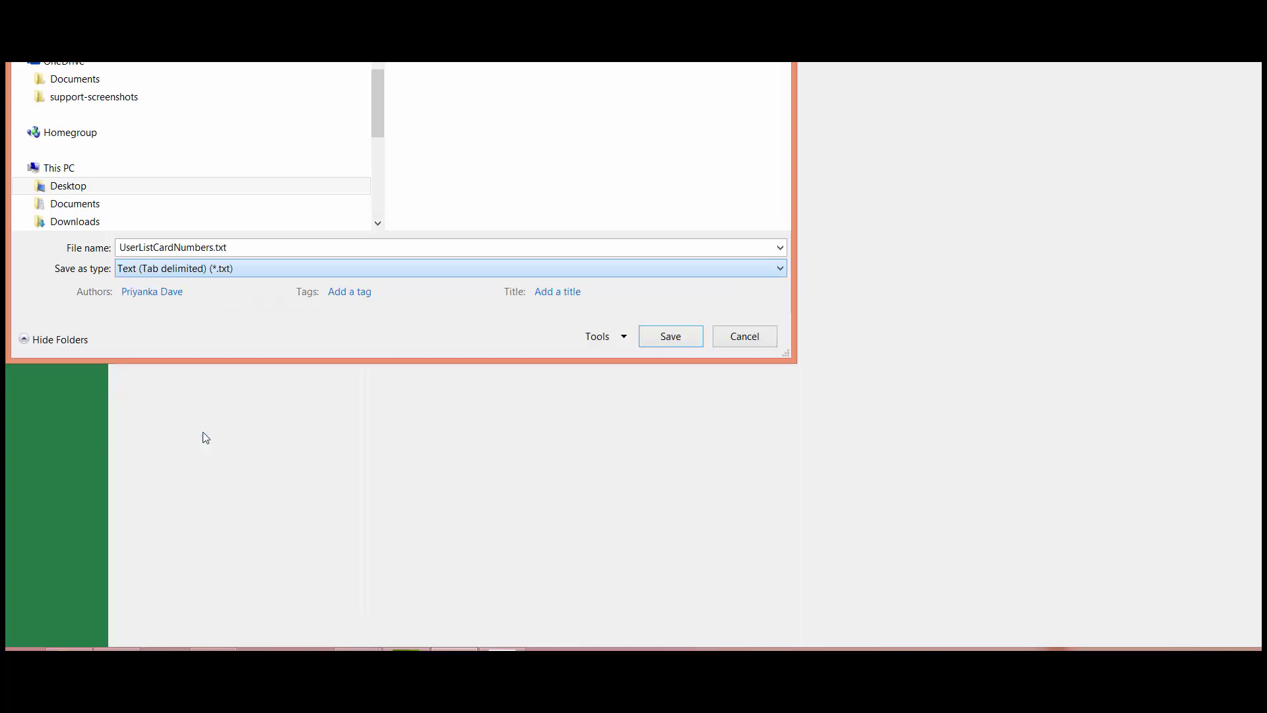
left_click(669, 336)
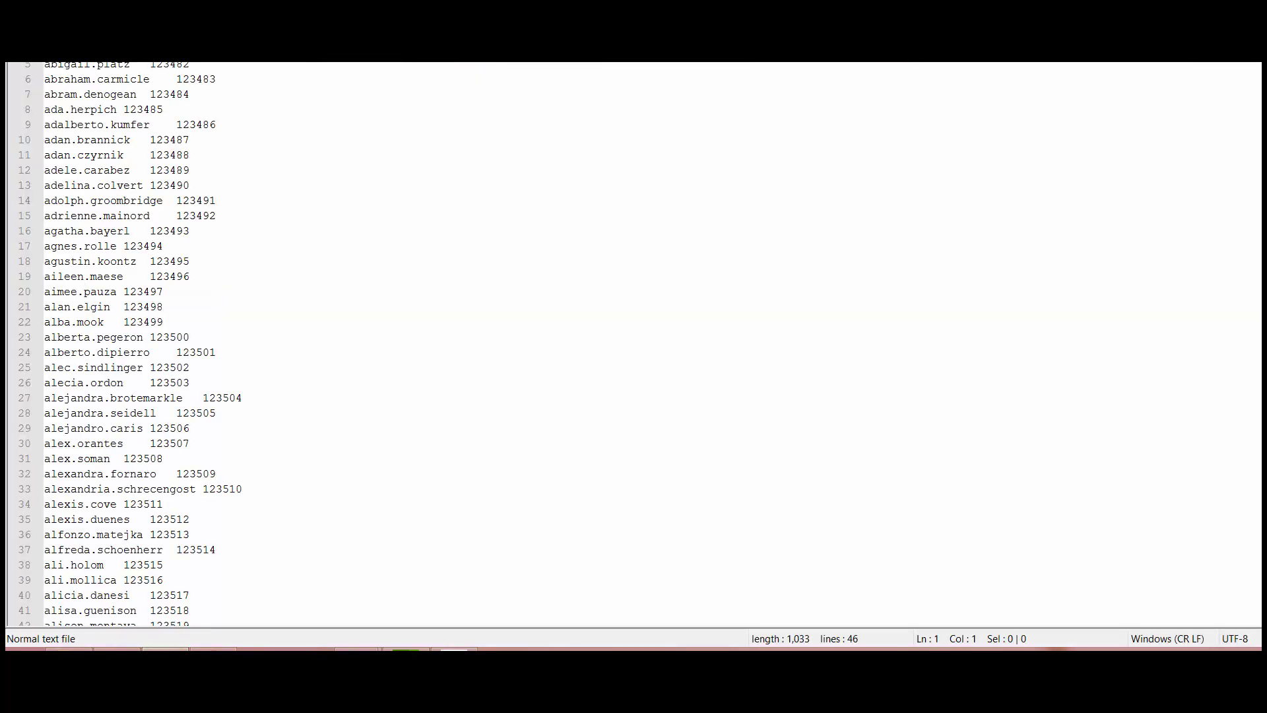
Check the tab separator after the first username in UserListCardNumbers.txt
key("End")
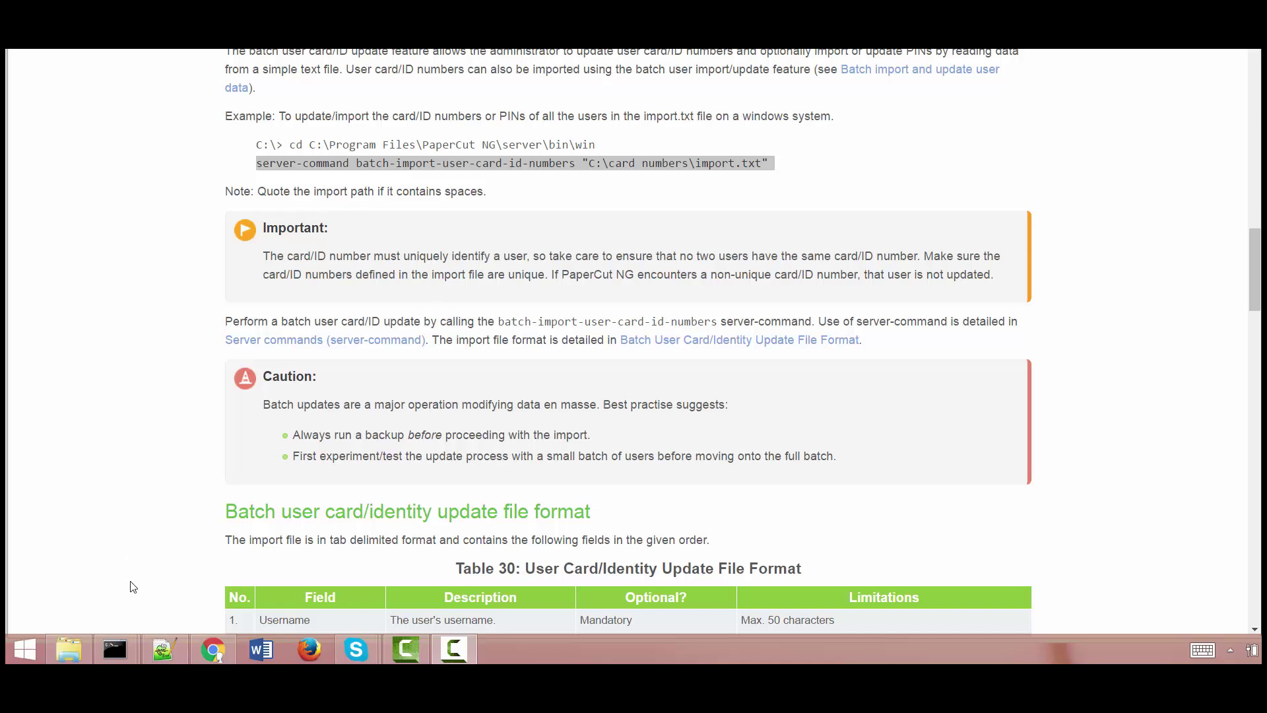
Review the example server-command batch-import-user-card-id-numbers line with its quoted file path
mouse_move(121, 651)
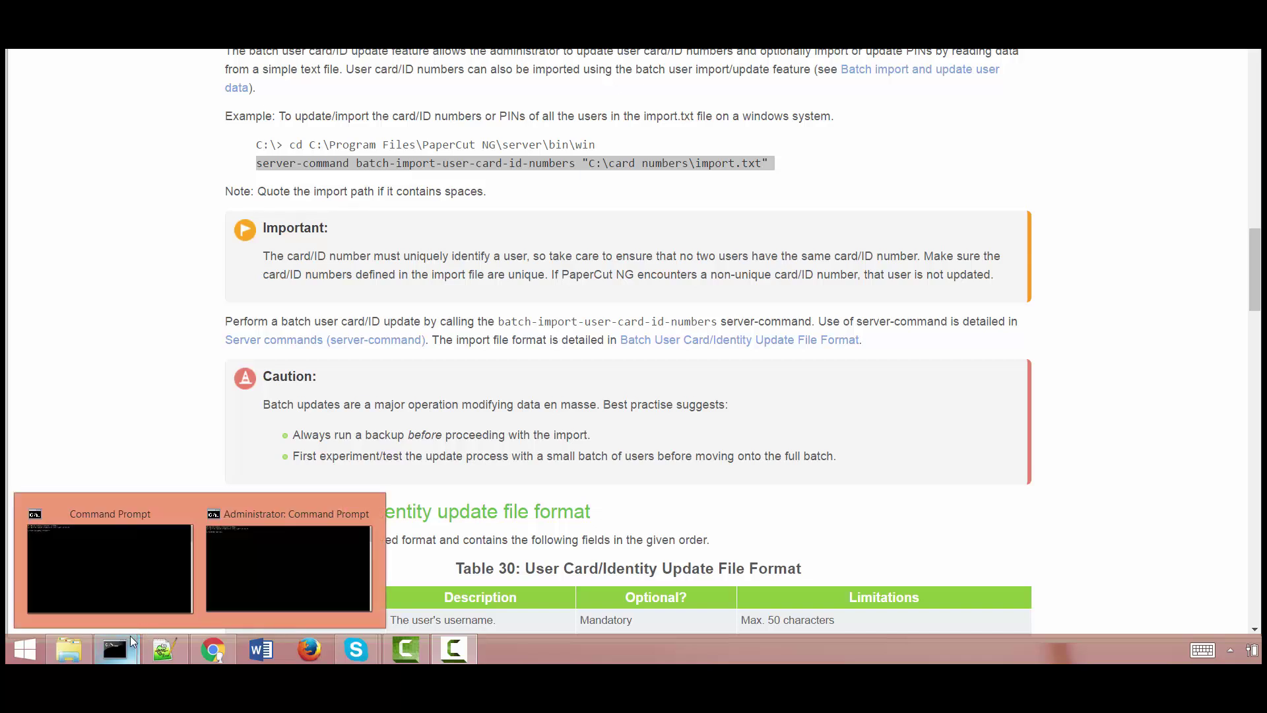
Open an administrator Command Prompt in C:\Program Files\PaperCut MF\server\bin\win
right_click(125, 650)
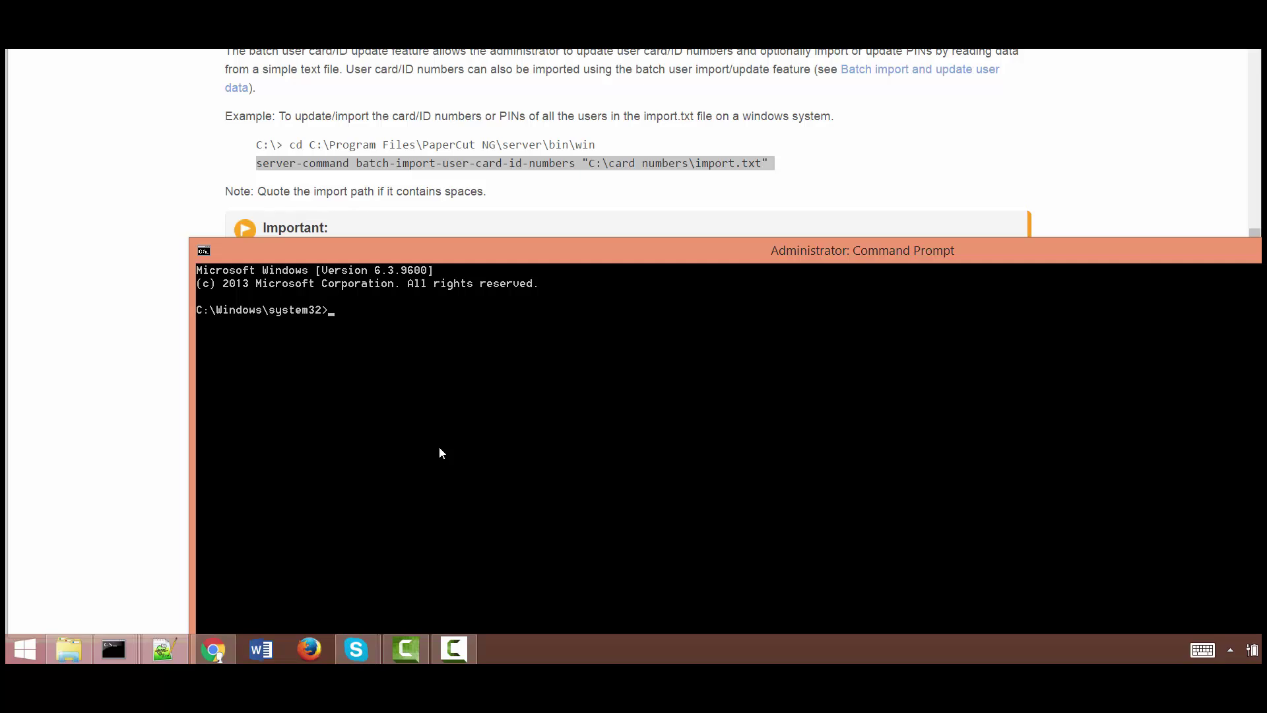
type("Cd \"C:\\Pro")
key("Tab")
type("\\ser")
key("BackSpace")
key("BackSpace")
key("BackSpace")
type("Pa")
key("Tab")
type("\\s")
key("Tab")
type("\b")
key("Tab")
type("\\win")
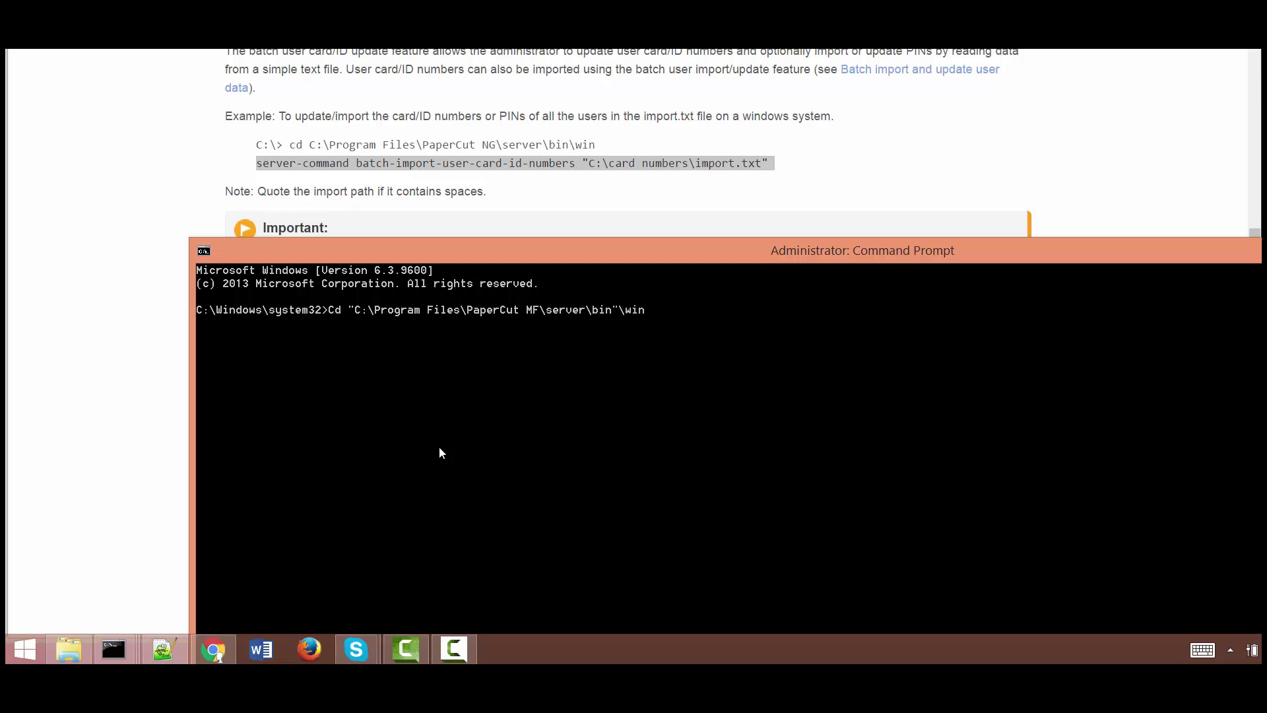
key("Return")
Start typing server-command.exe batch-import-user-card-id-numbers
type("server")
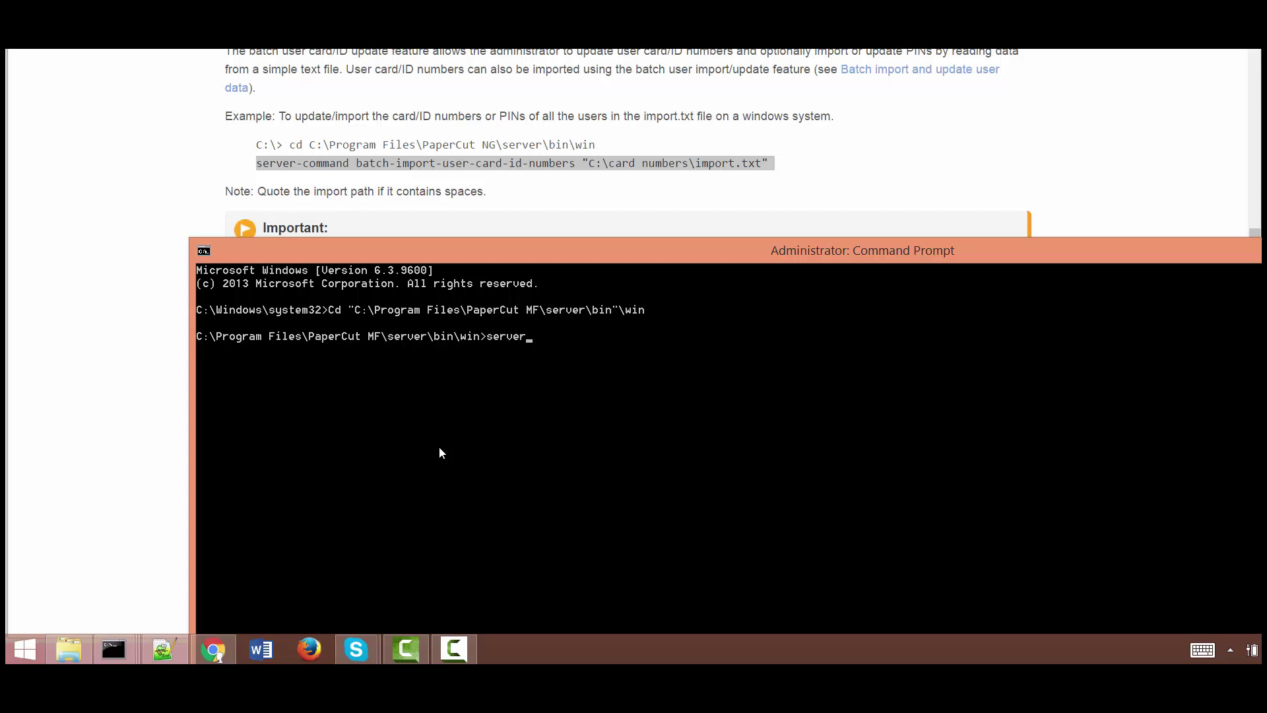
key("Tab")
type("batch-import-user-card-id")
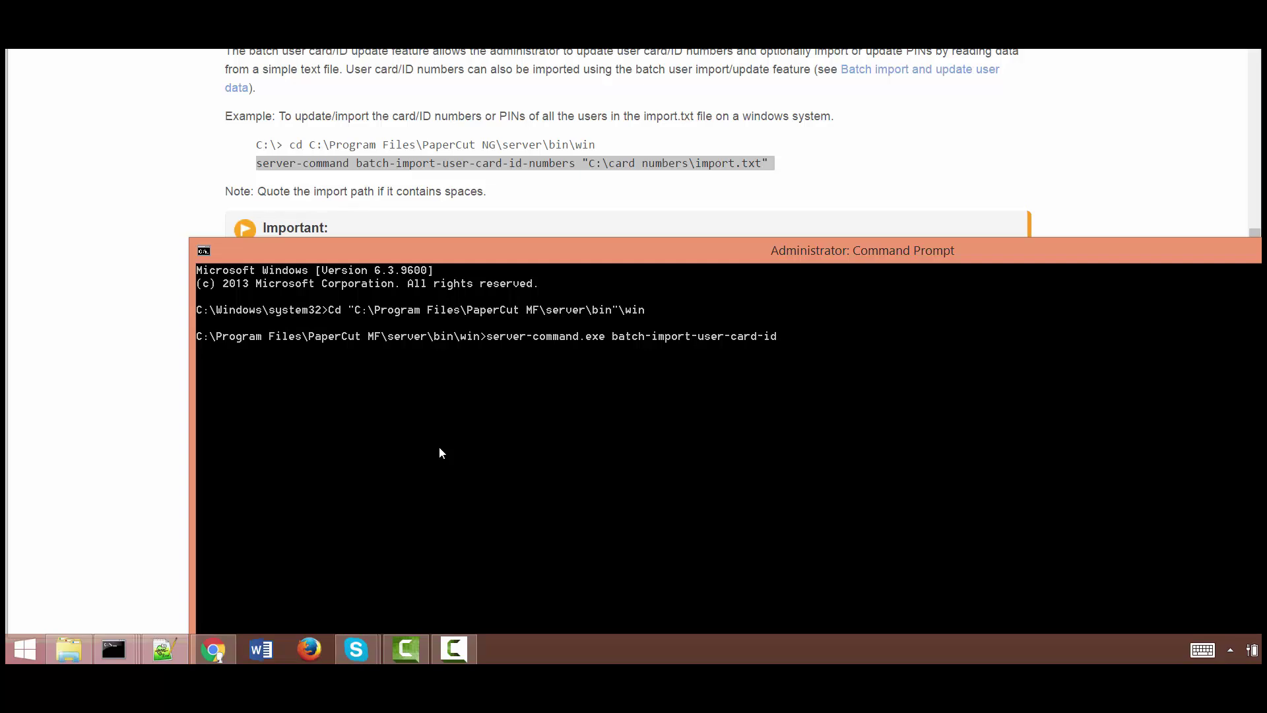
type("-numbers")
Minimize all windows to show the desktop
right_click(505, 652)
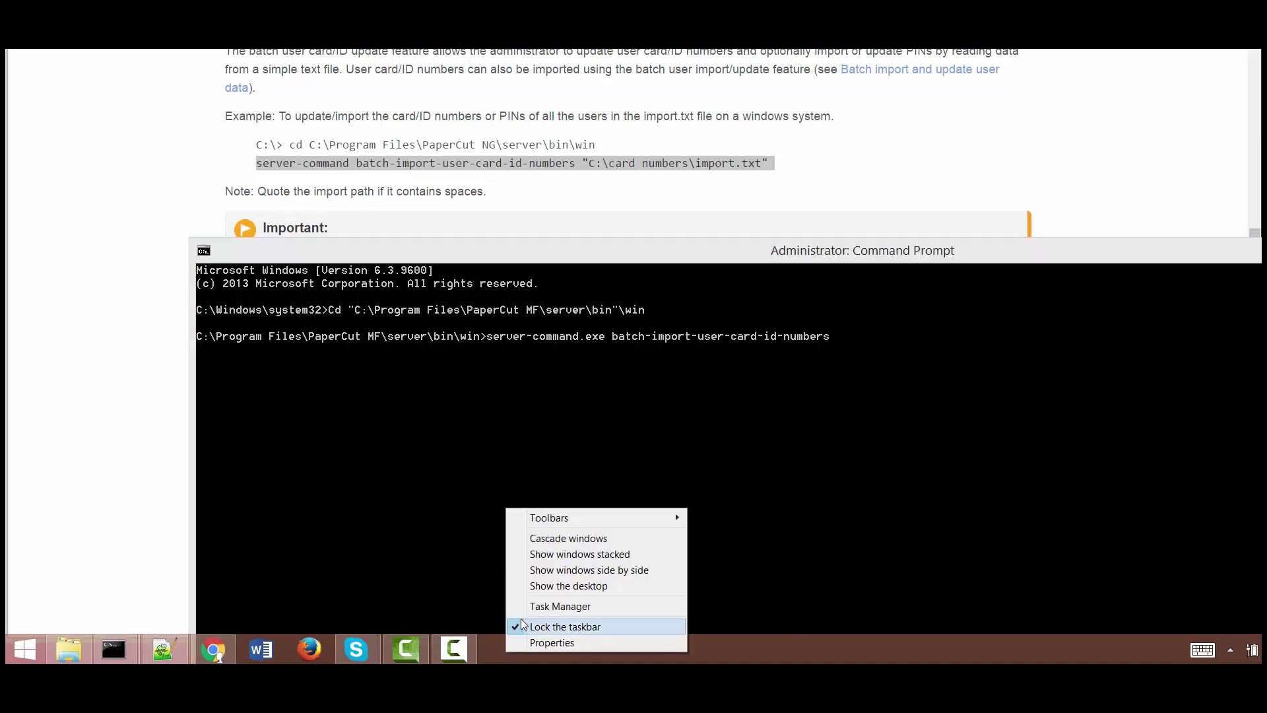
left_click(535, 607)
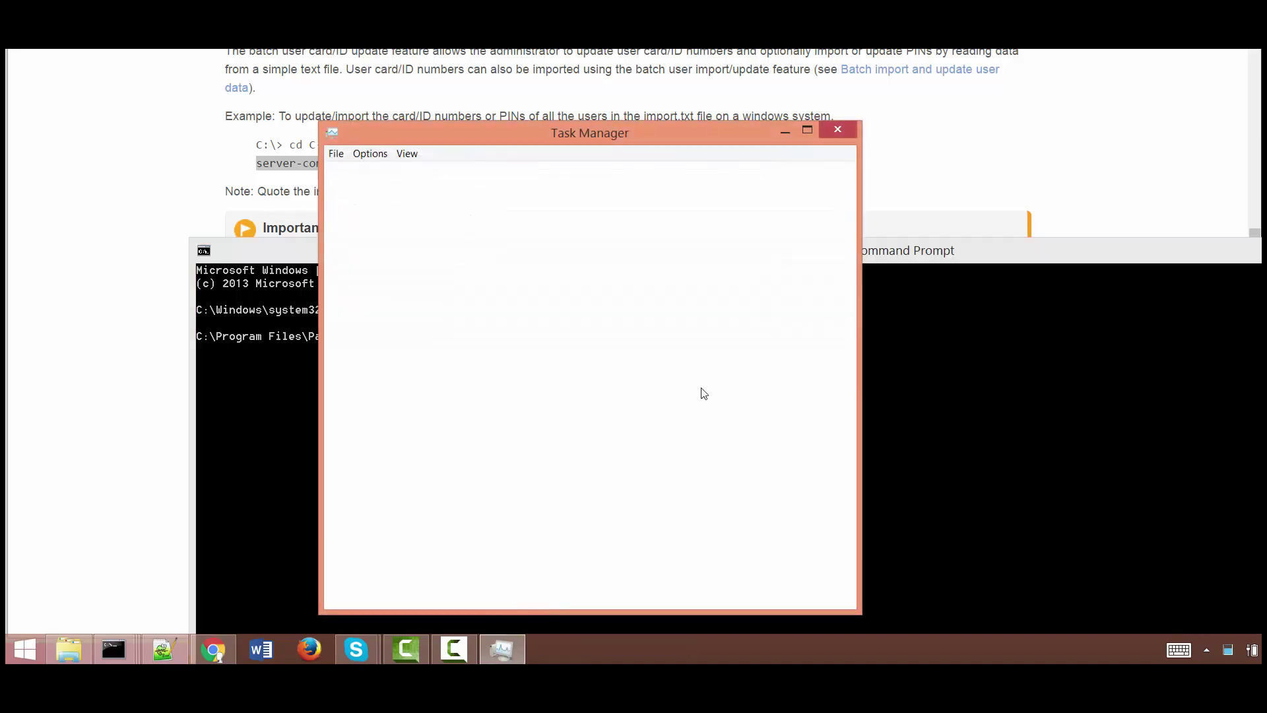
left_click(838, 131)
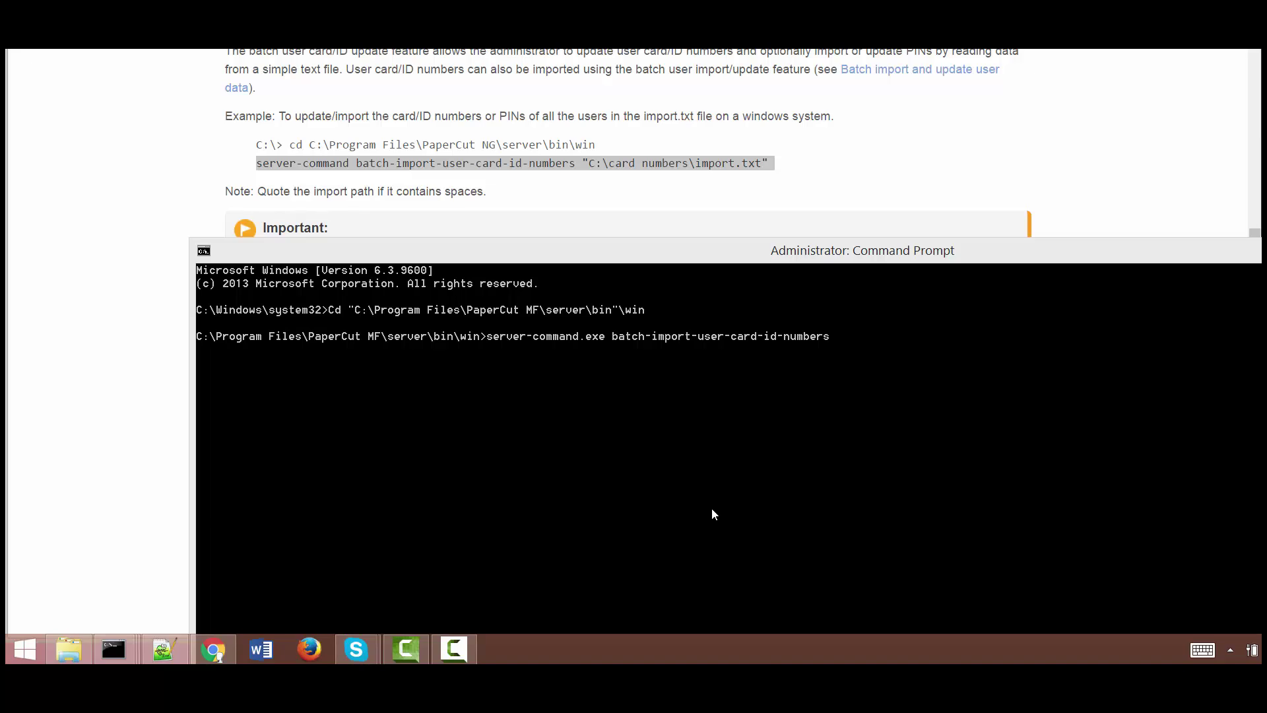
right_click(563, 652)
left_click(591, 594)
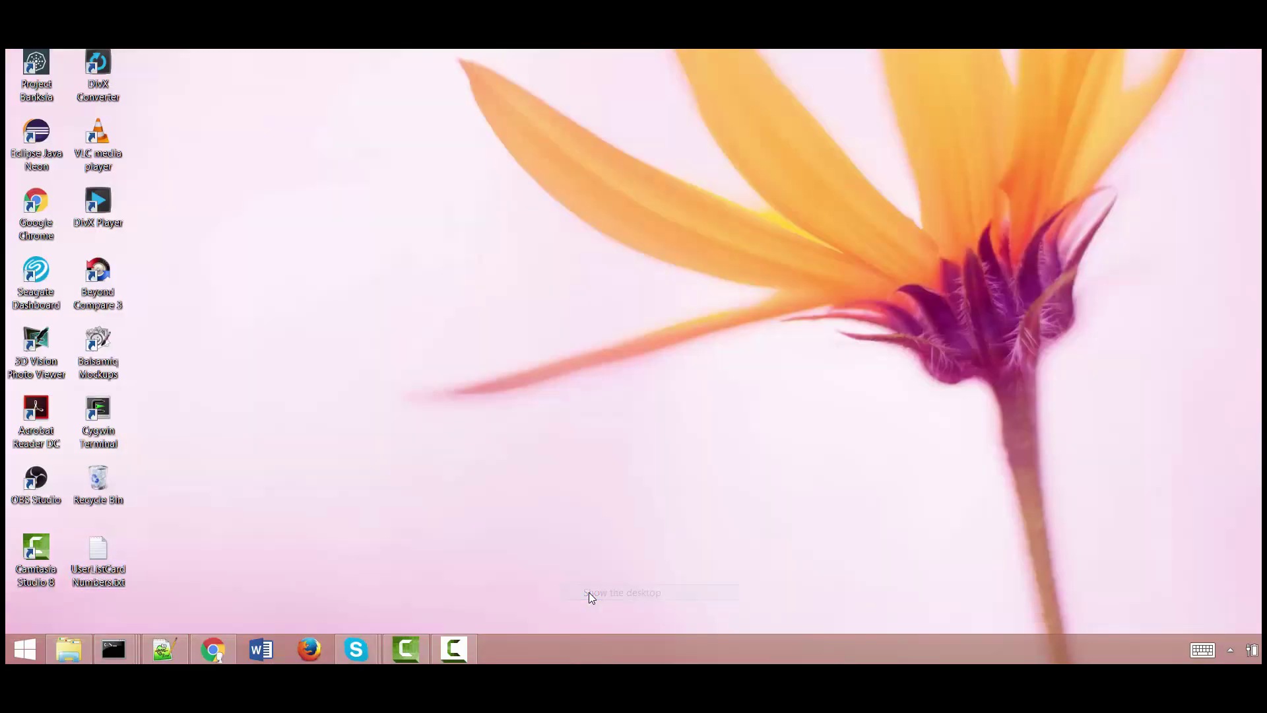
Copy the Desktop folder path from UserListCardNumbers.txt's Properties
right_click(99, 557)
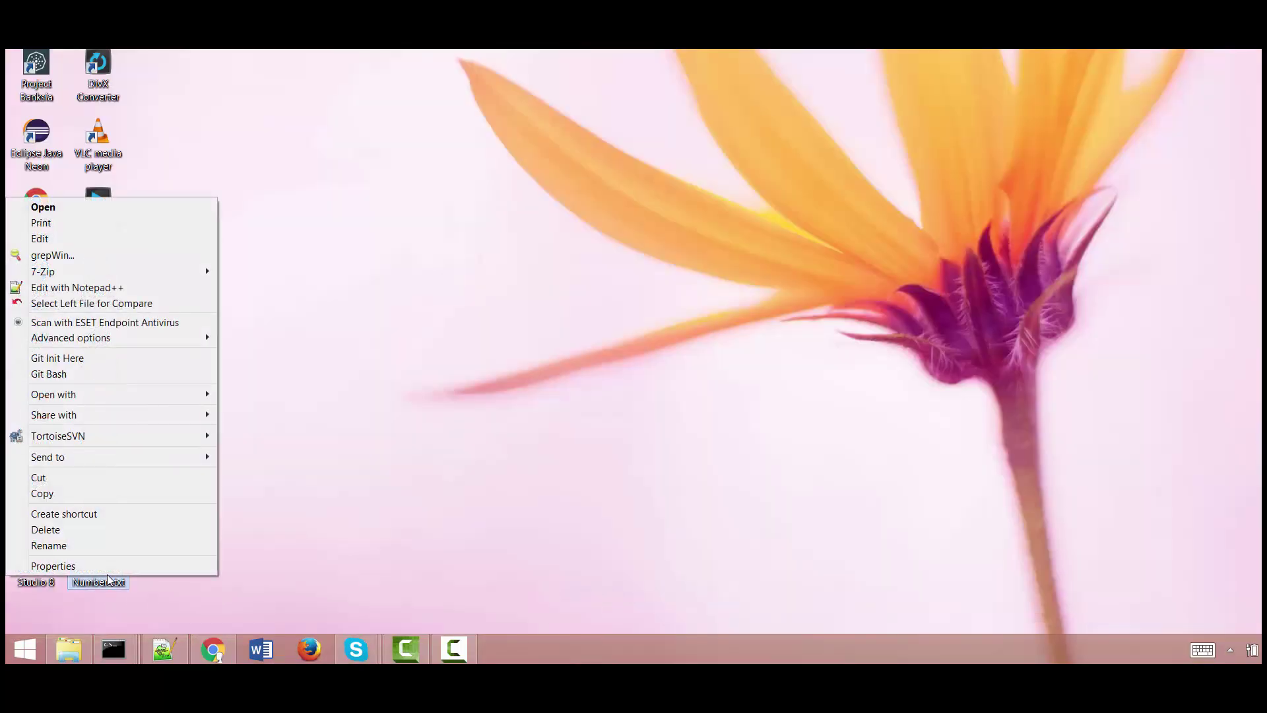
left_click(101, 566)
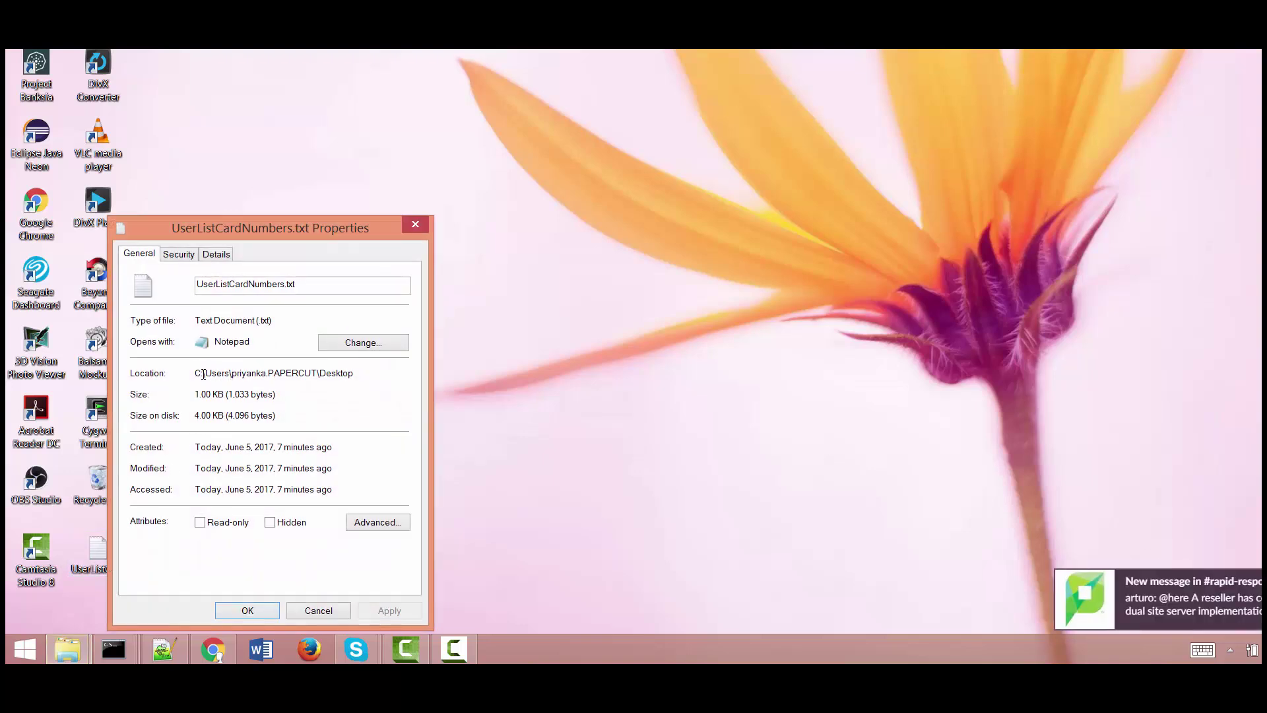
right_click(364, 371)
key("Escape")
left_click_drag(359, 370, 197, 381)
key("cmd+c")
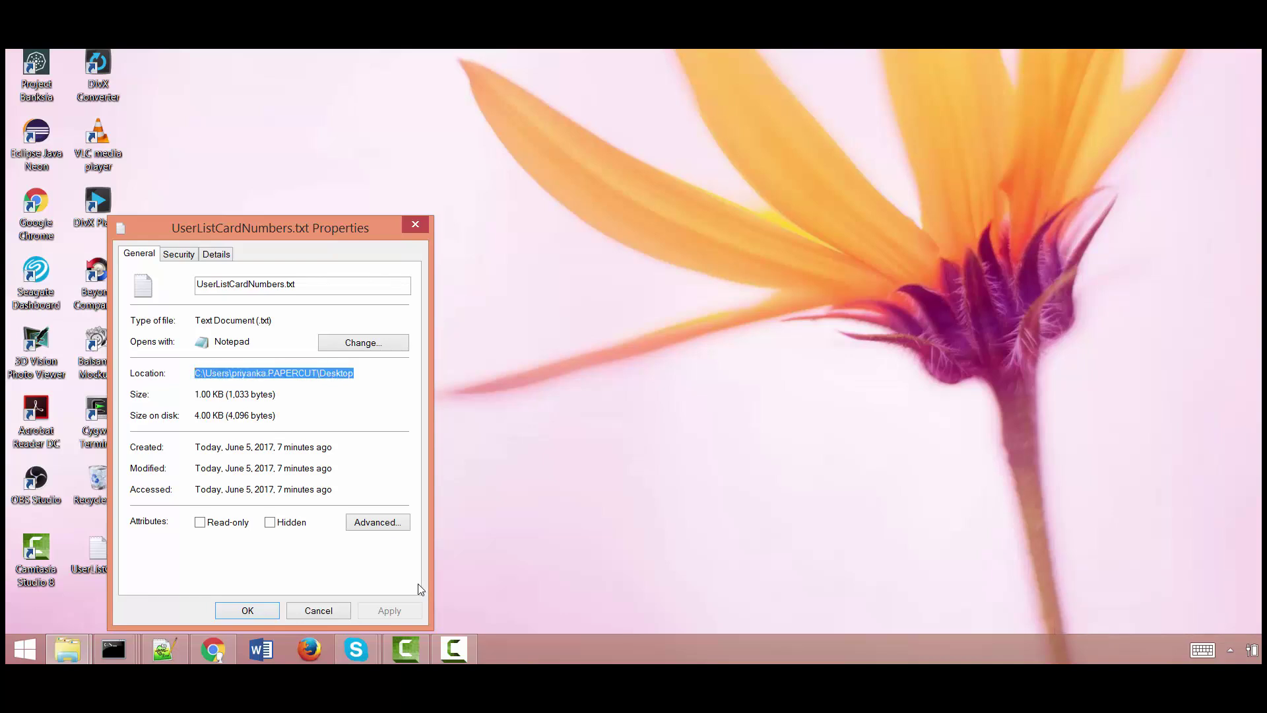
left_click(444, 649)
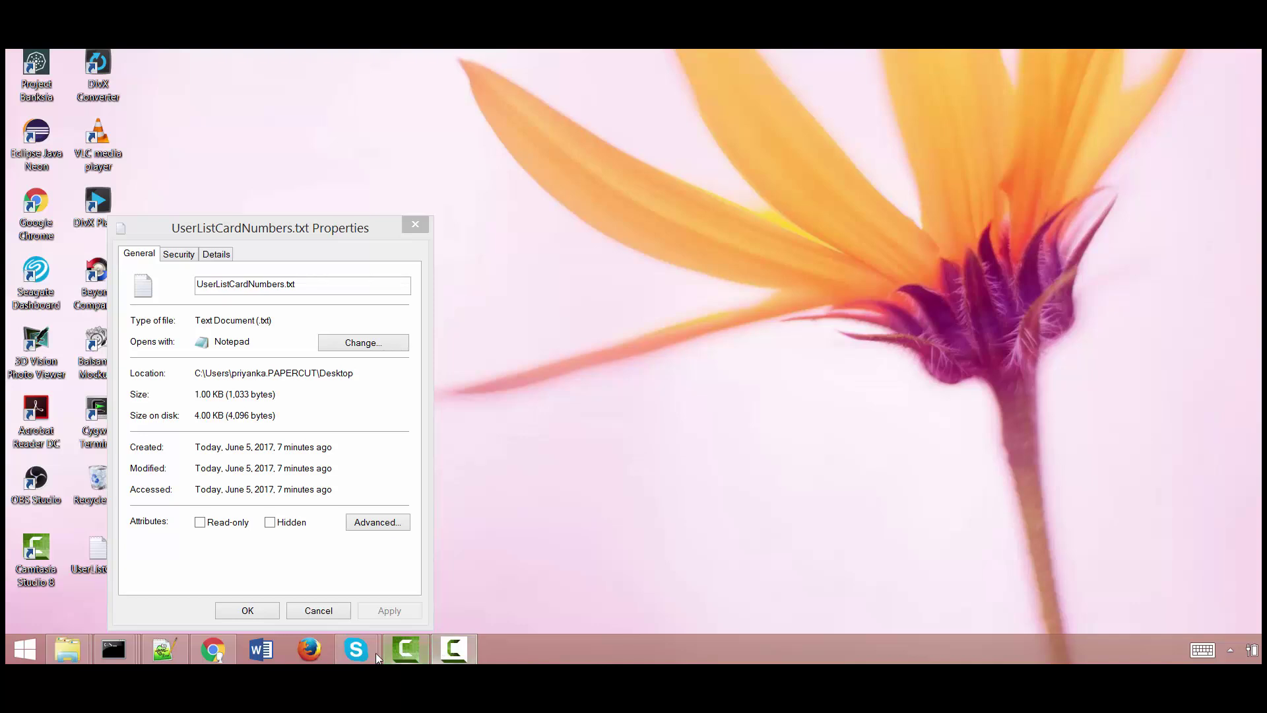
Paste the Desktop path, complete UserListCardNumbers.txt, and run the import command
mouse_move(125, 648)
left_click(310, 557)
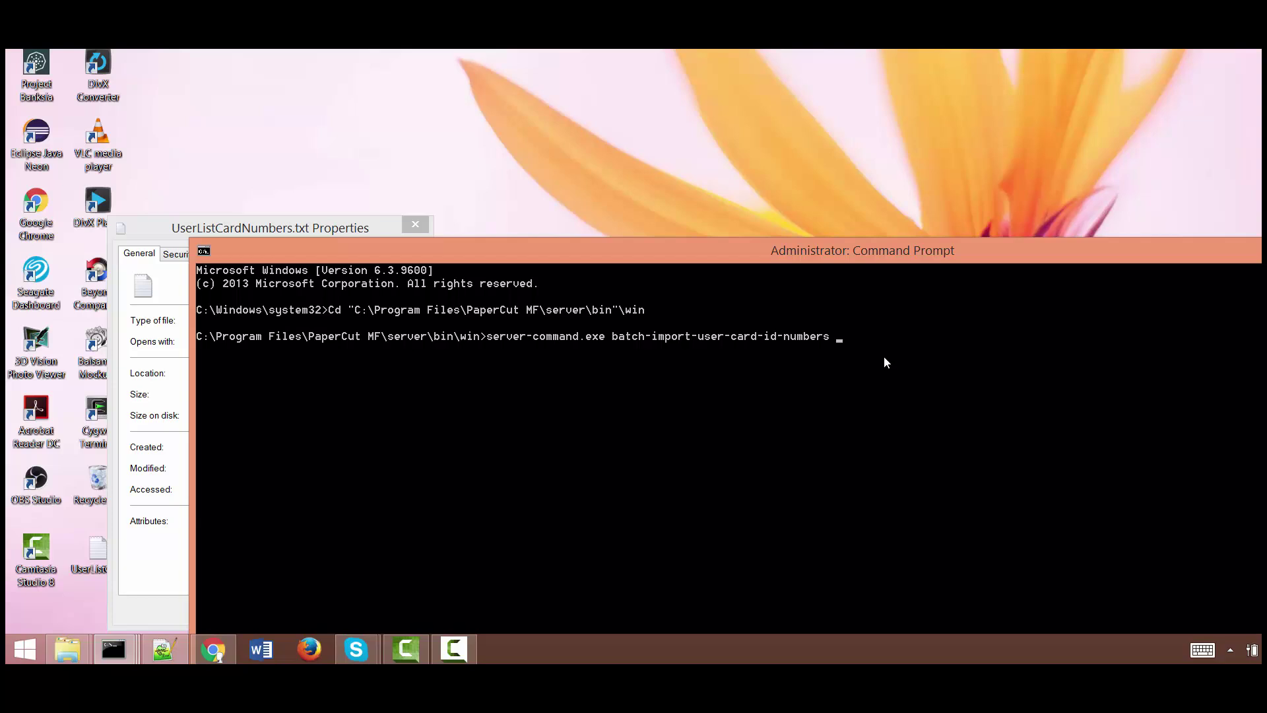
right_click(884, 356)
left_click(855, 410)
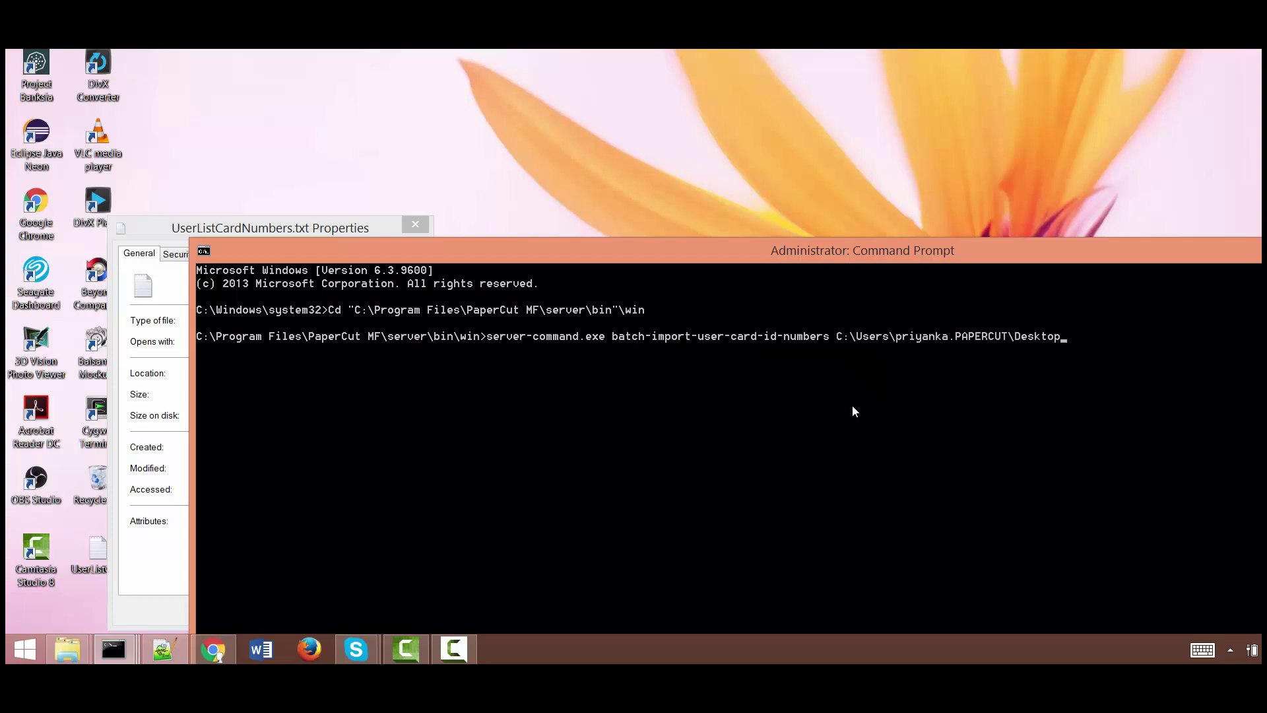
type("\\U")
key("Tab")
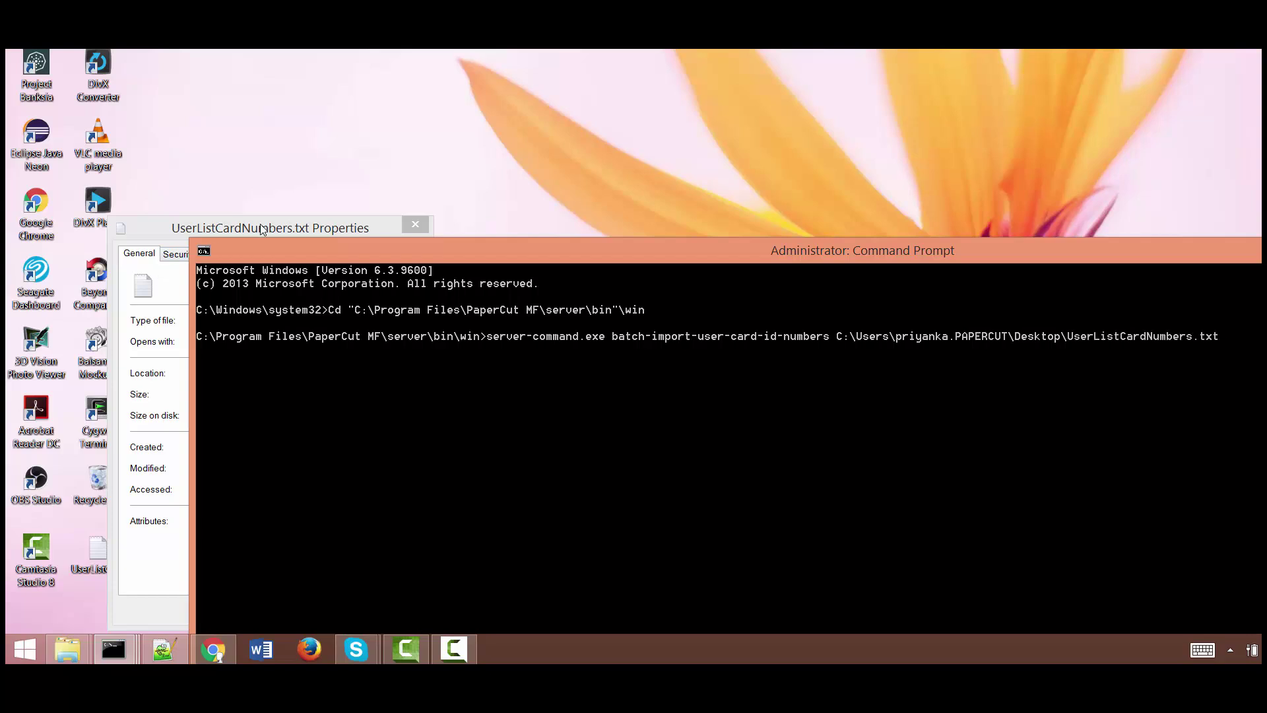
key("Return")
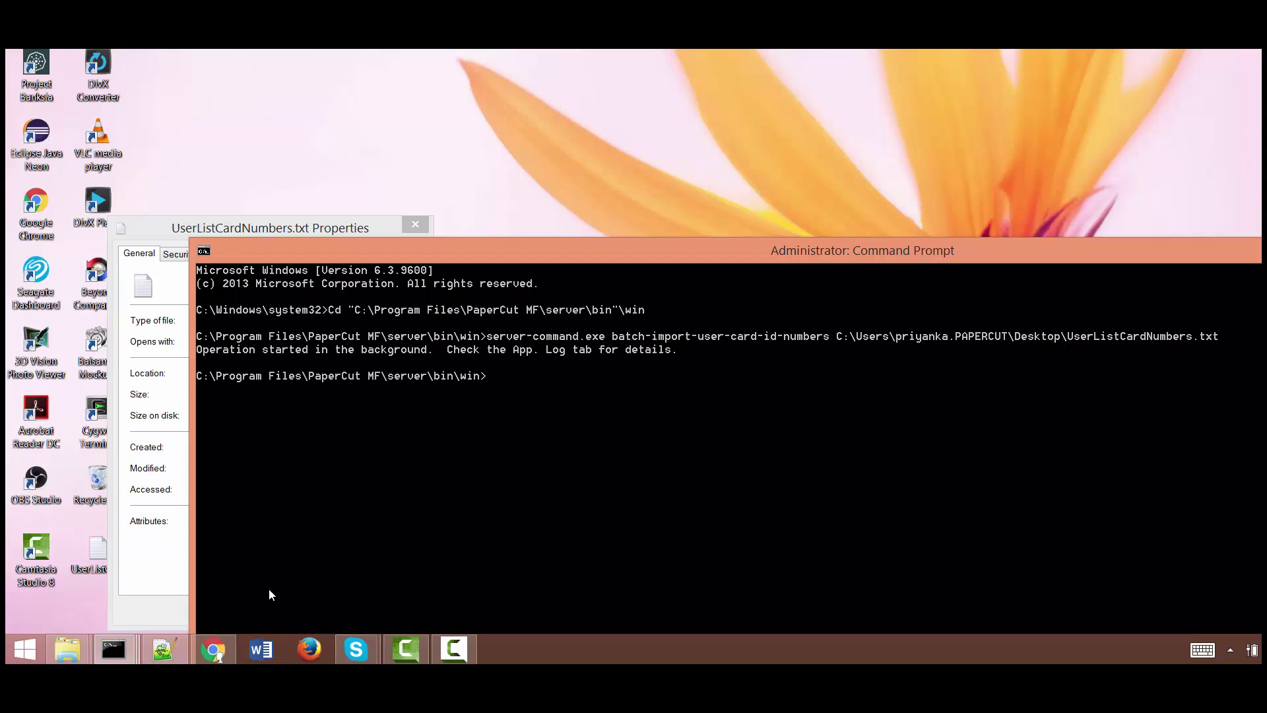
left_click(211, 652)
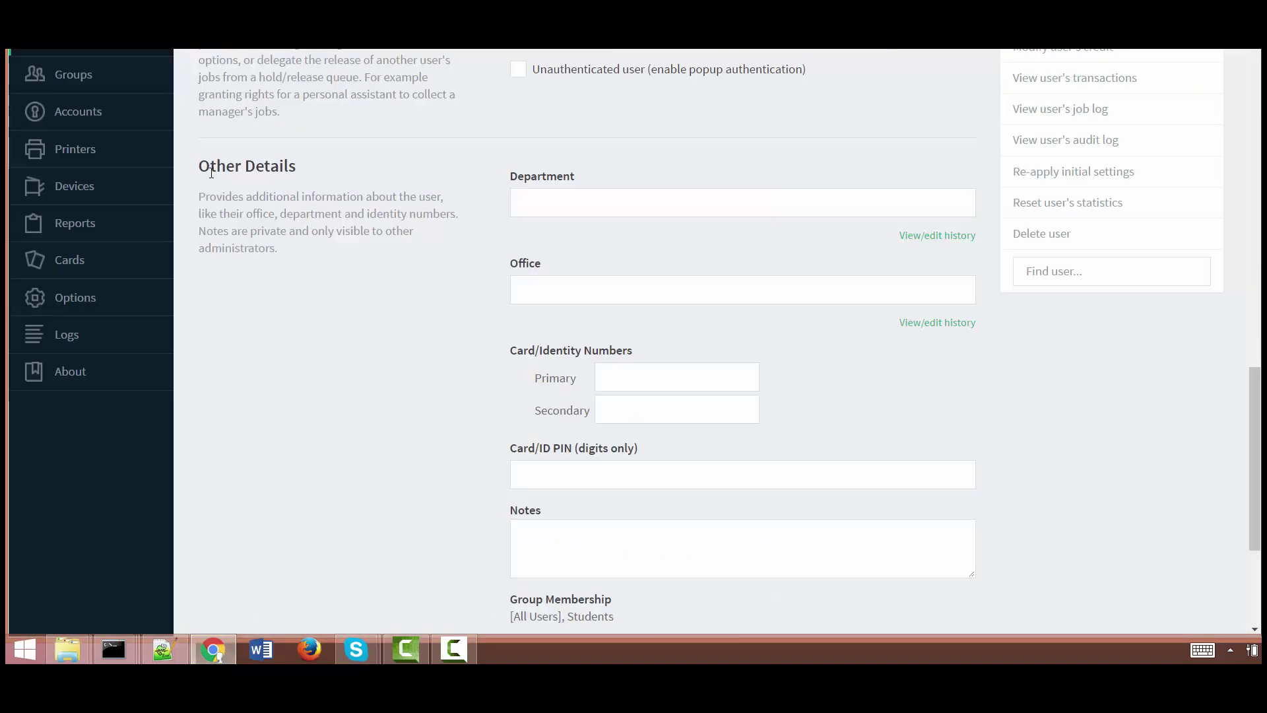
left_click(80, 48)
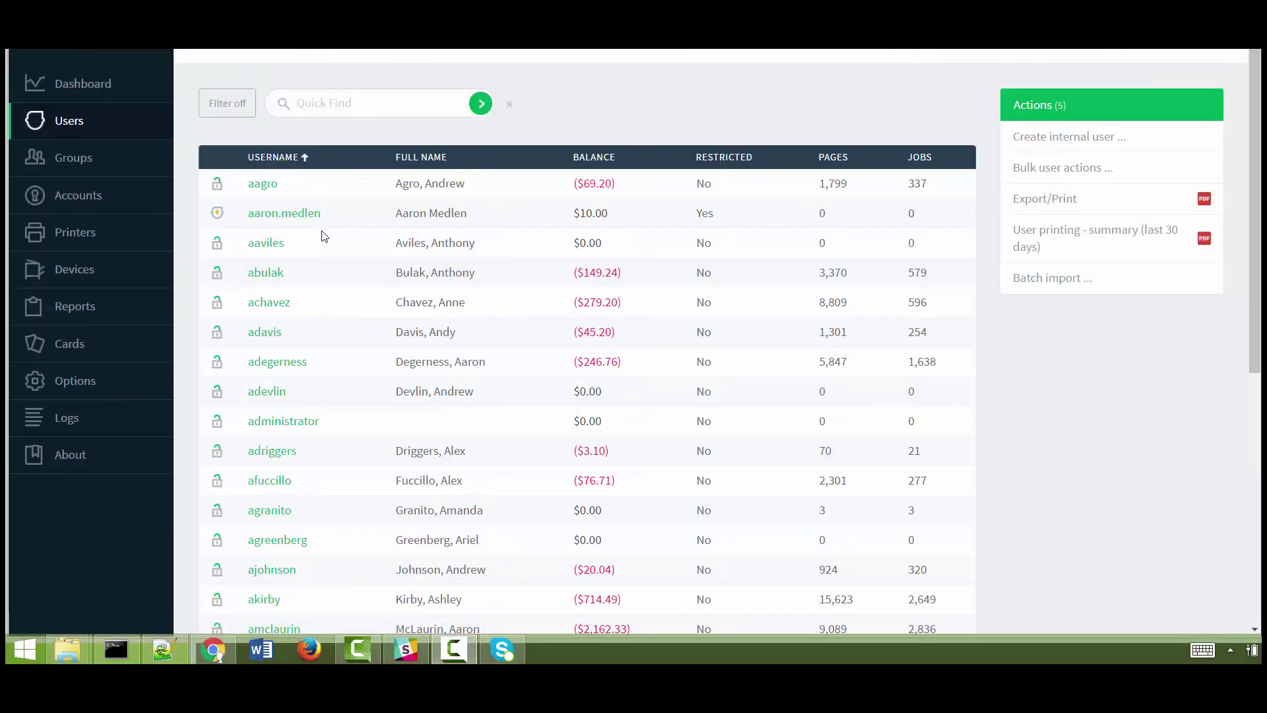
left_click(297, 217)
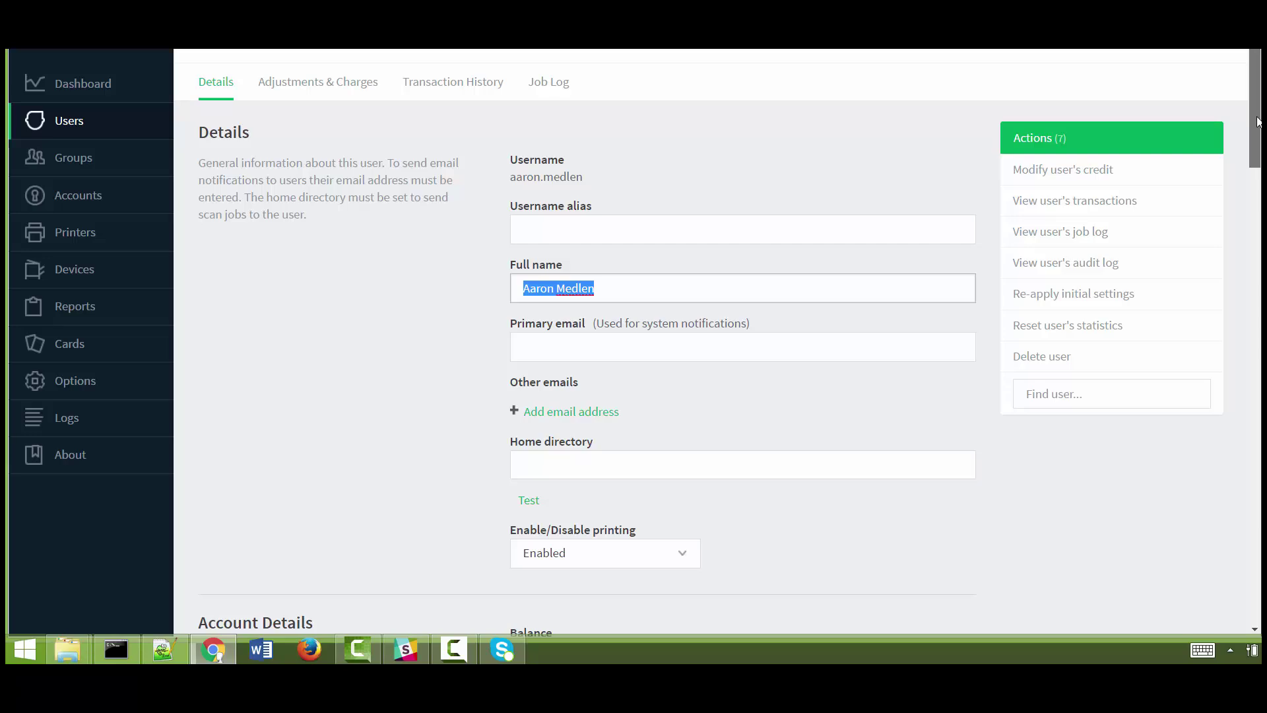
left_click_drag(1256, 120, 1228, 517)
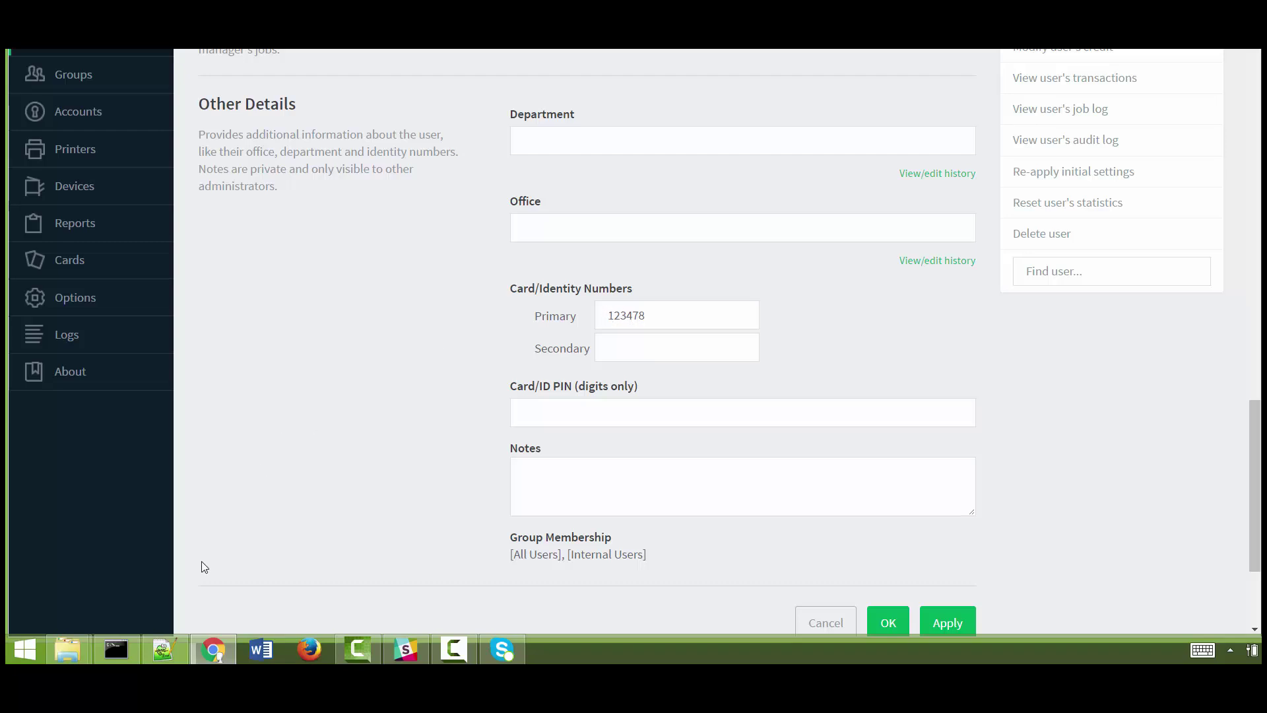
mouse_move(167, 656)
mouse_move(170, 597)
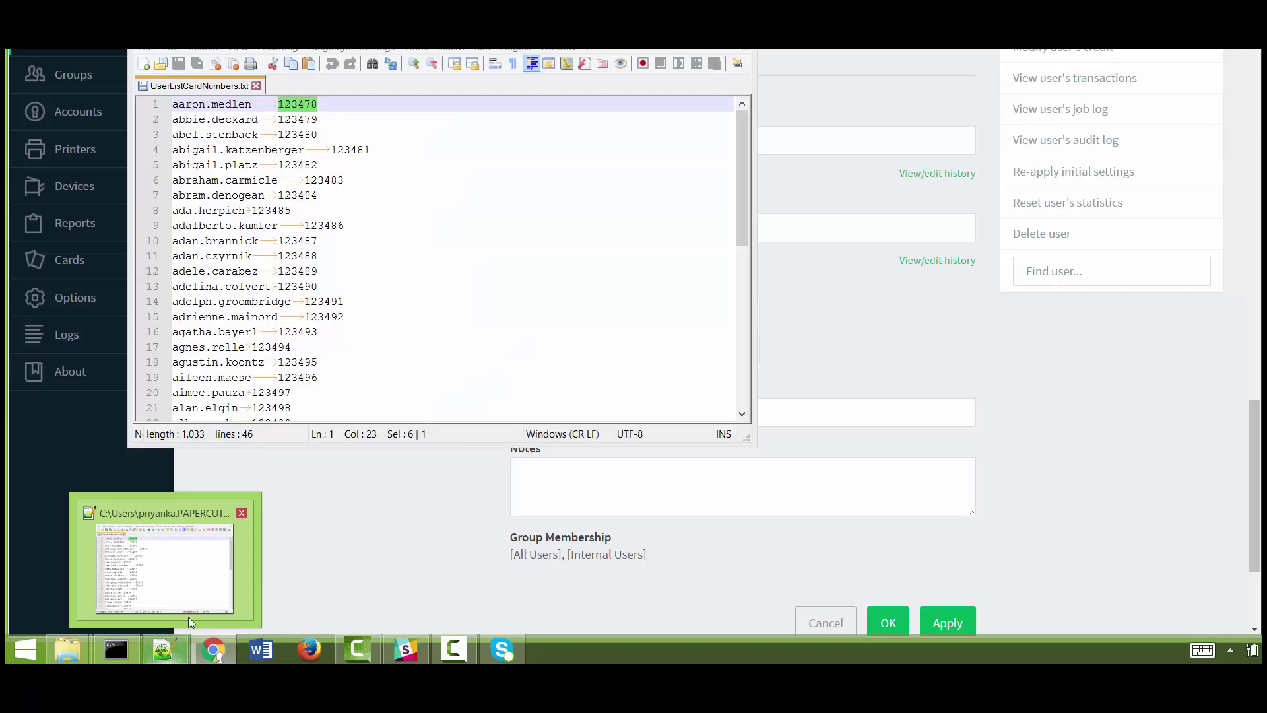
left_click(168, 564)
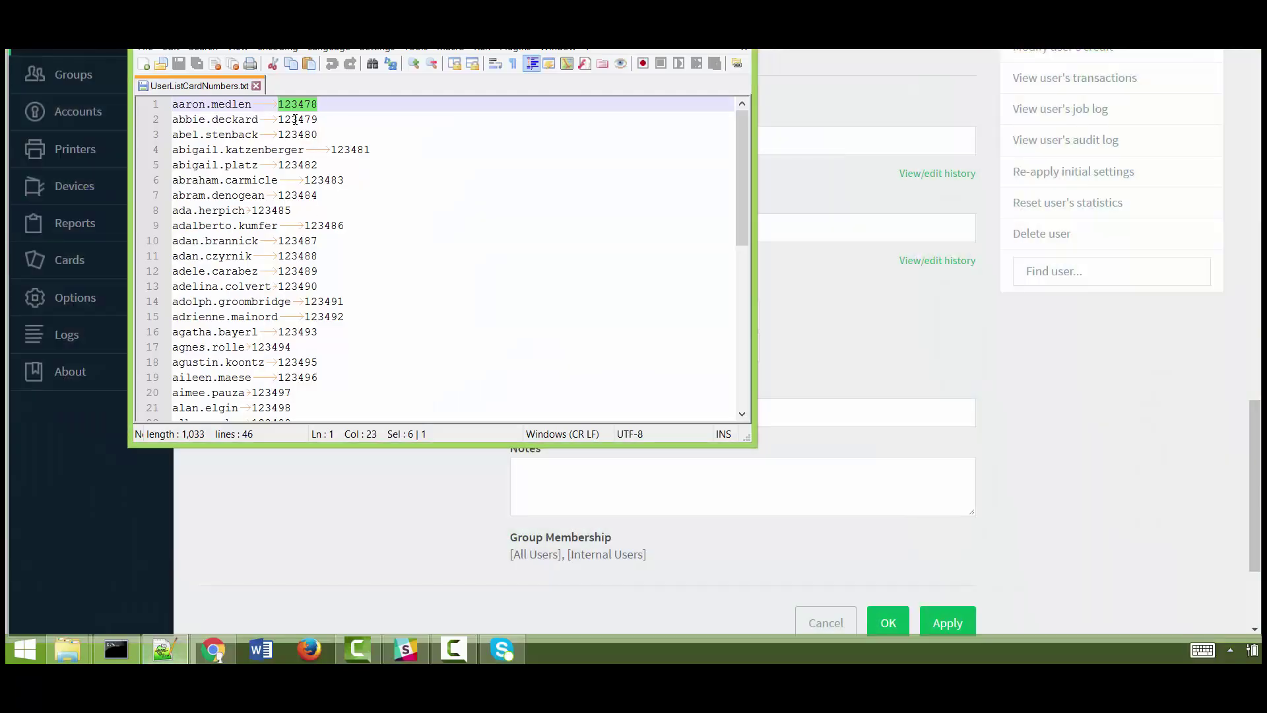
left_click_drag(489, 26, 271, 189)
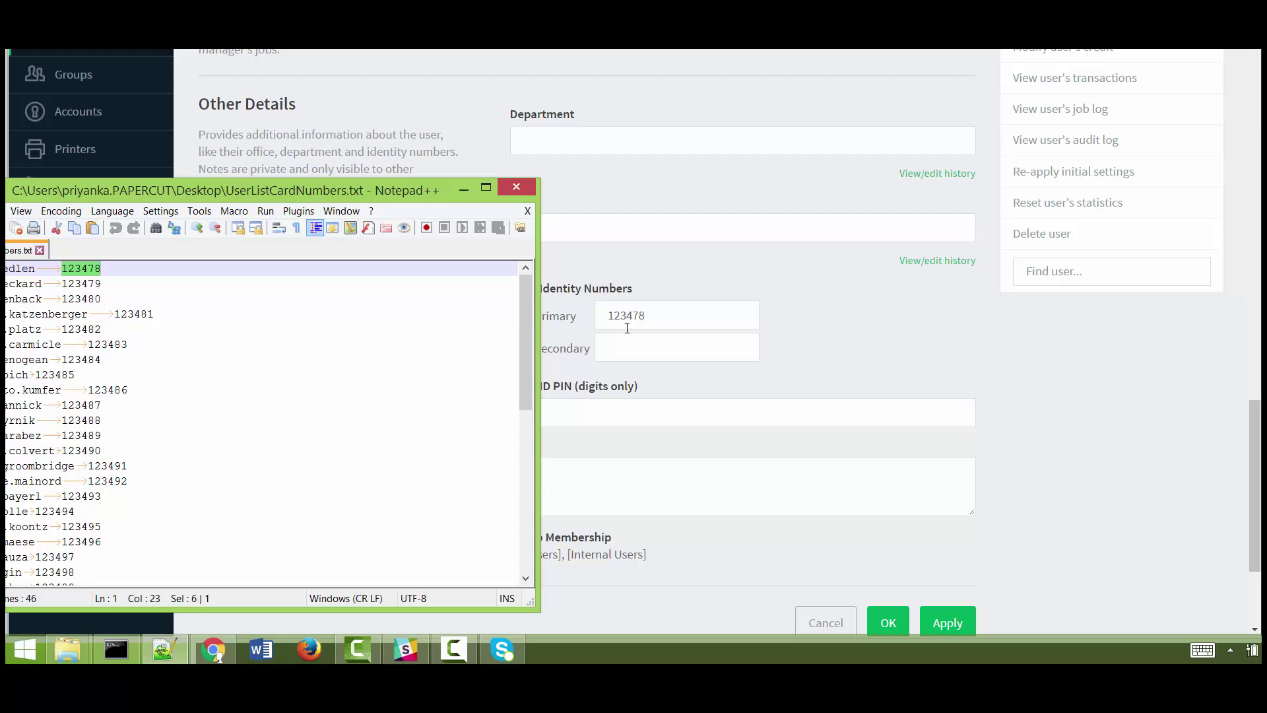
Minimize the UserListCardNumbers.txt window to reveal the card/ID numbers documentation page
left_click(463, 189)
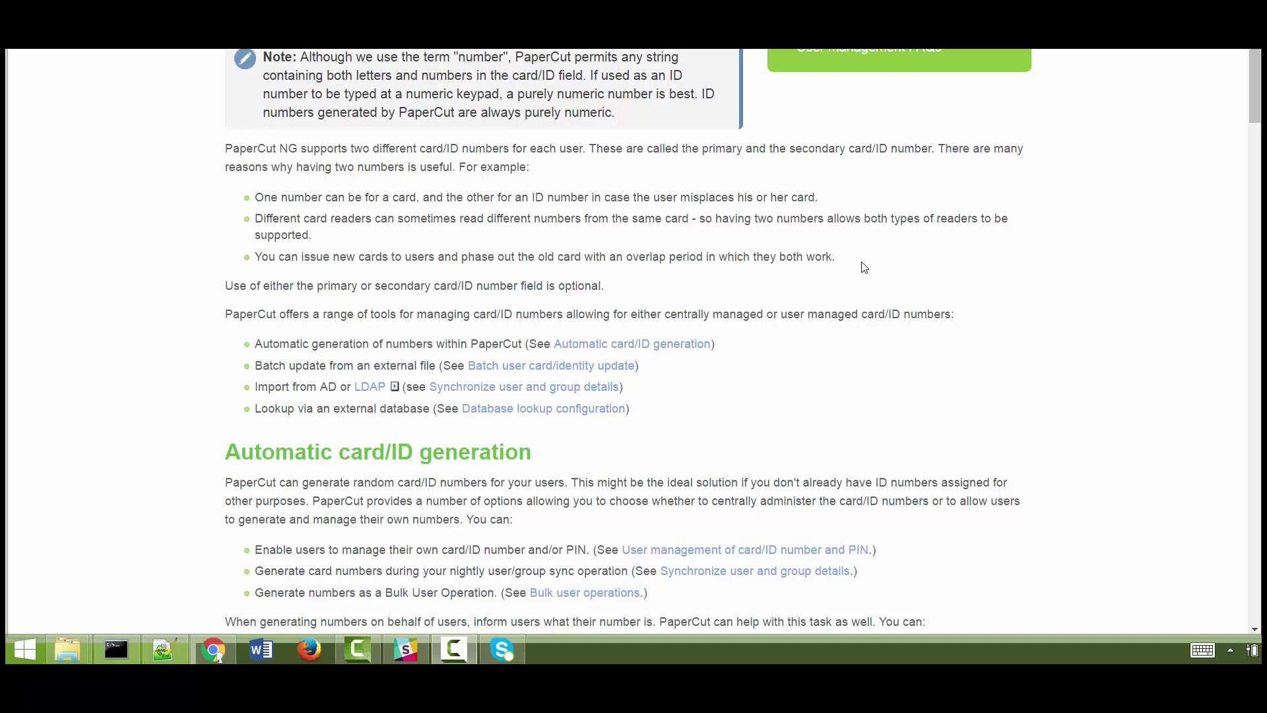